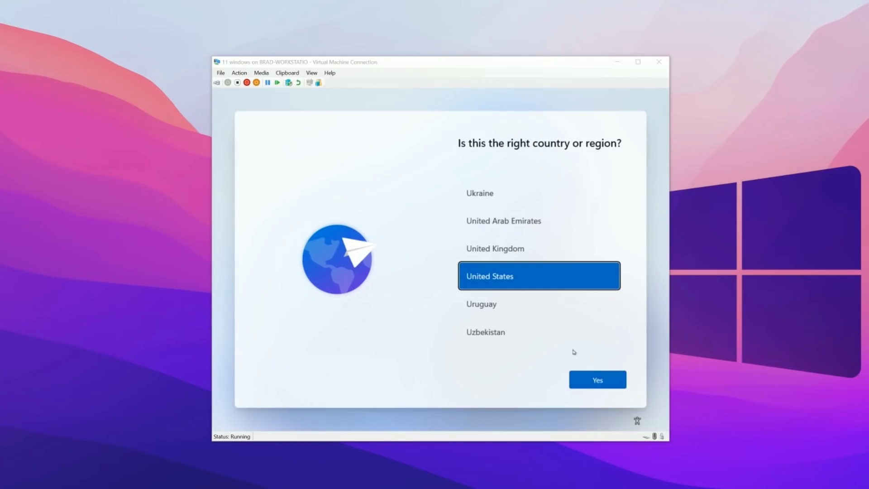
Step: Confirm United States and the US keyboard, skip a second layout, and continue without internet
left_click(599, 380)
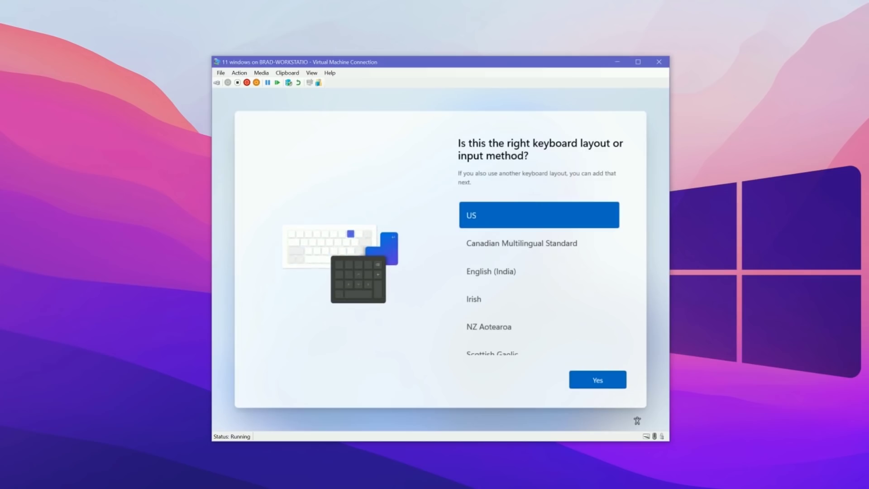
left_click(596, 380)
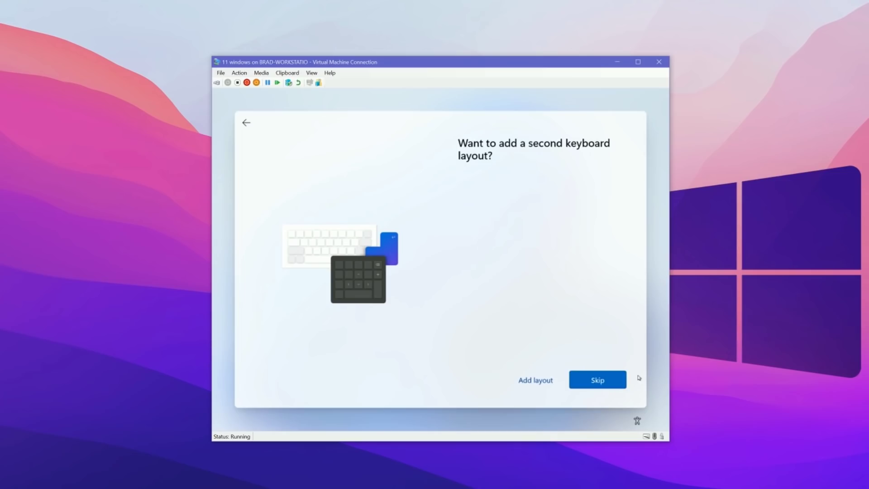
left_click(597, 380)
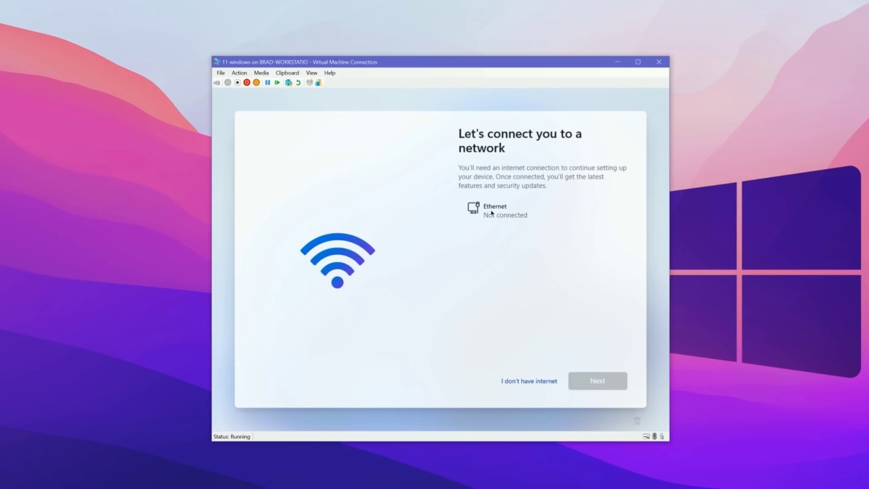
left_click(531, 383)
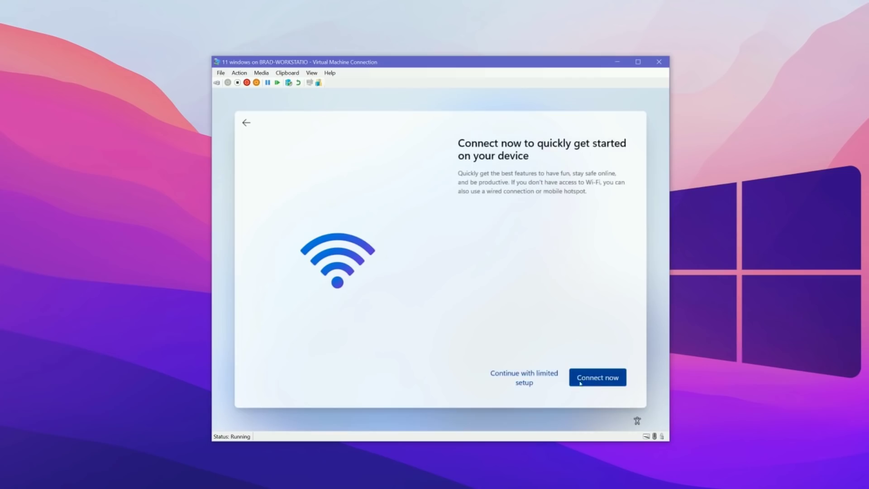
Step: Choose limited offline setup and enter a name for the local account
left_click(508, 376)
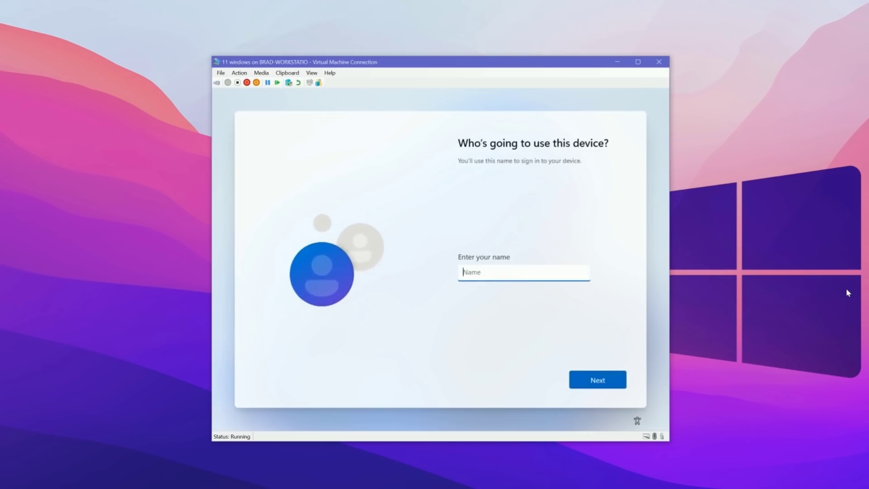
type("brad")
left_click(603, 380)
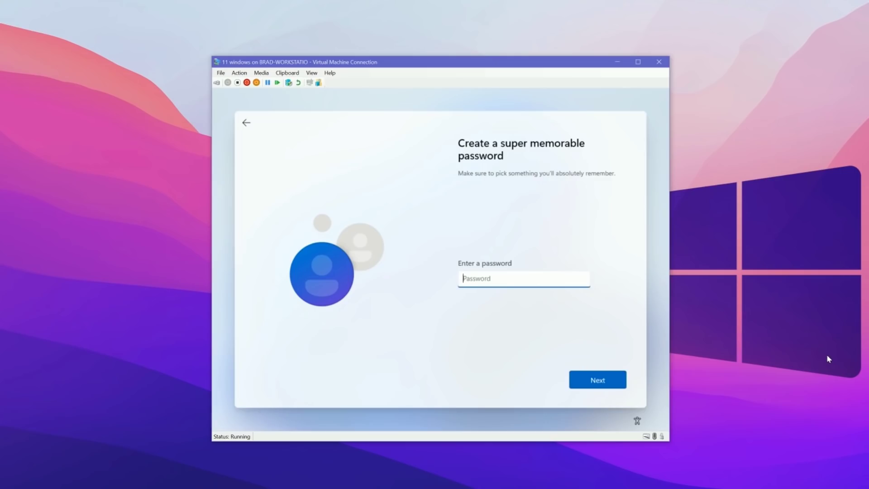
Step: Set and confirm the local account password
type("••••••••")
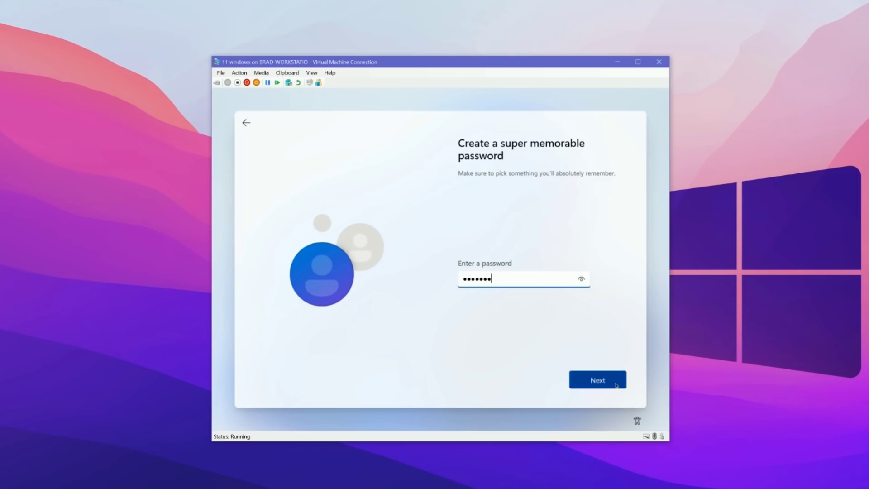
left_click(615, 385)
type("•••••••")
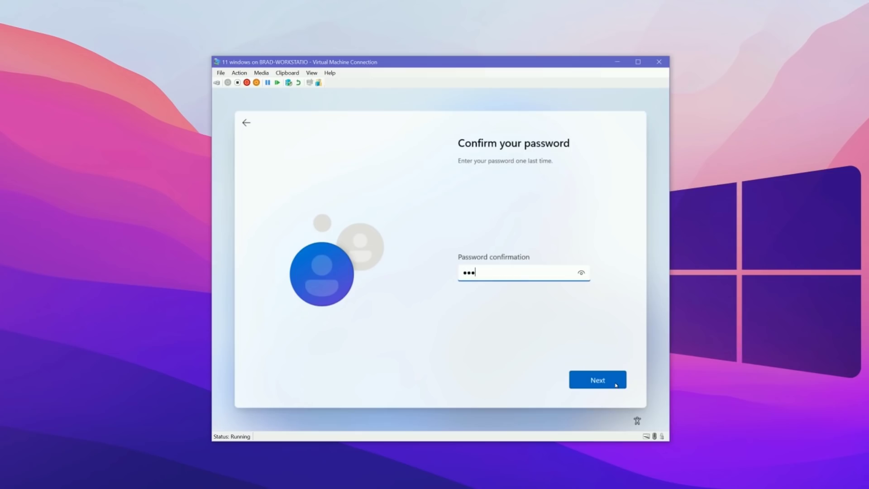
left_click(594, 380)
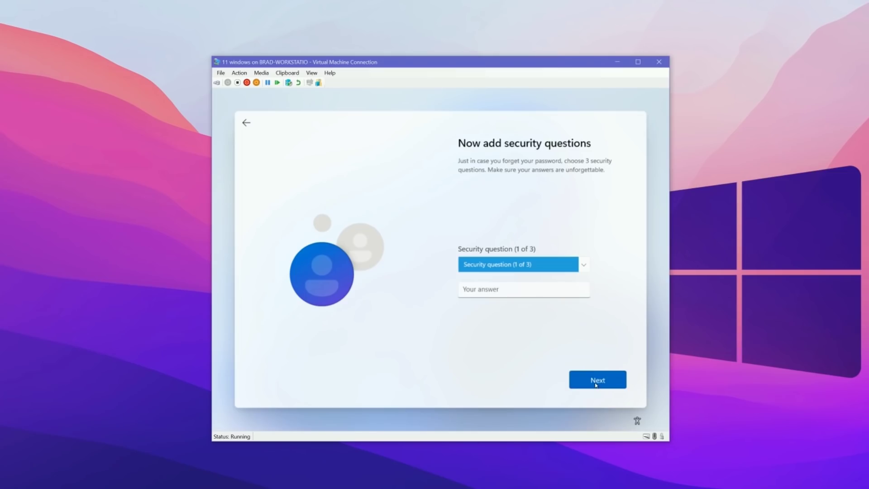
Step: Answer the first pet's name security question
left_click(584, 268)
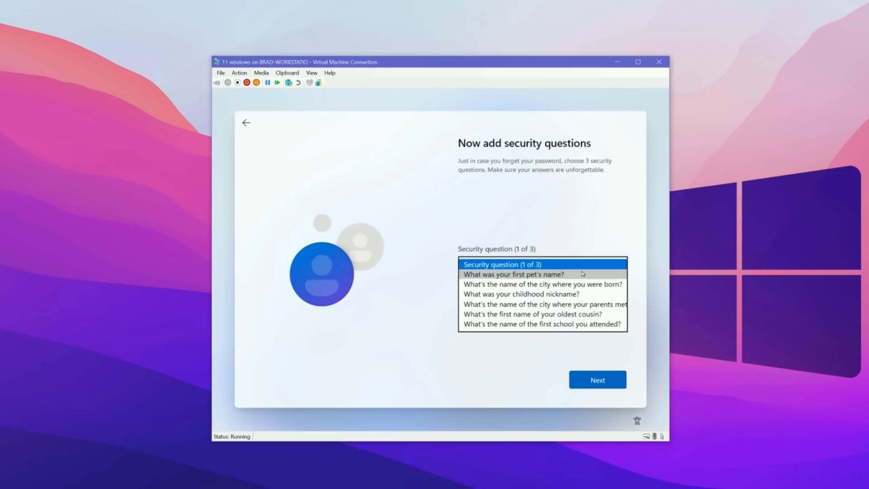
left_click(571, 275)
left_click(475, 289)
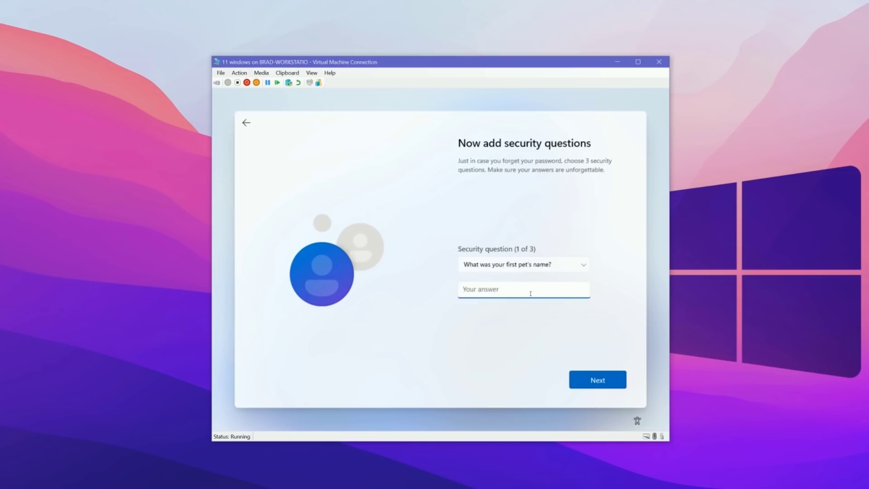
left_click(596, 386)
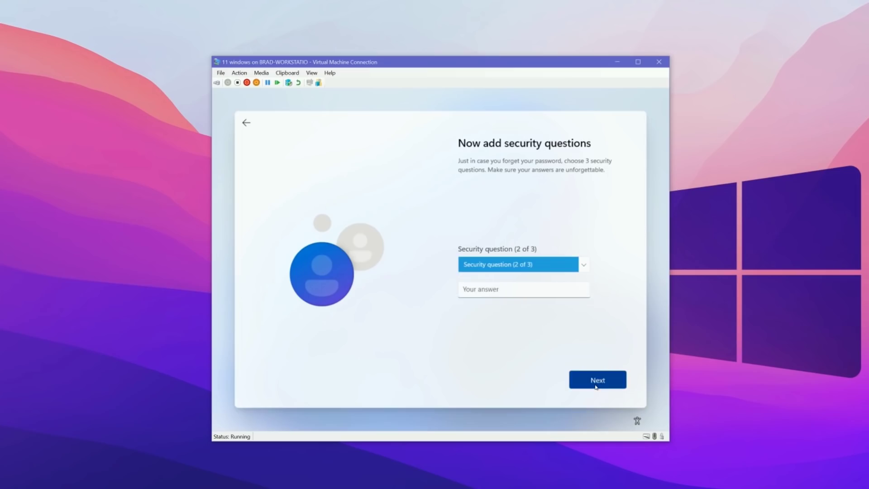
Step: Answer the childhood nickname security question
left_click(537, 269)
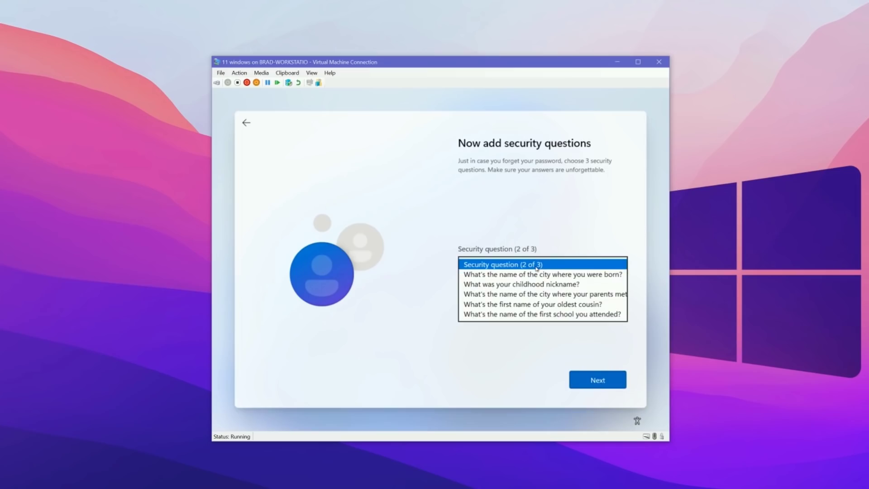
left_click(534, 283)
left_click(496, 289)
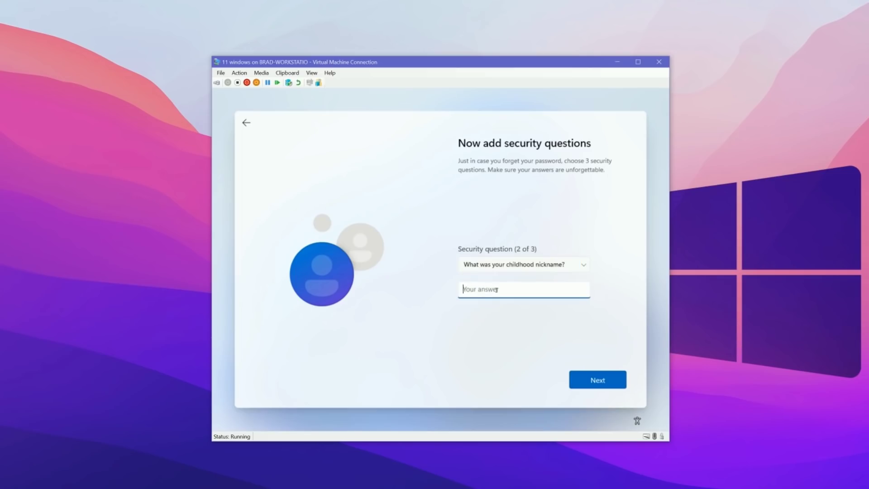
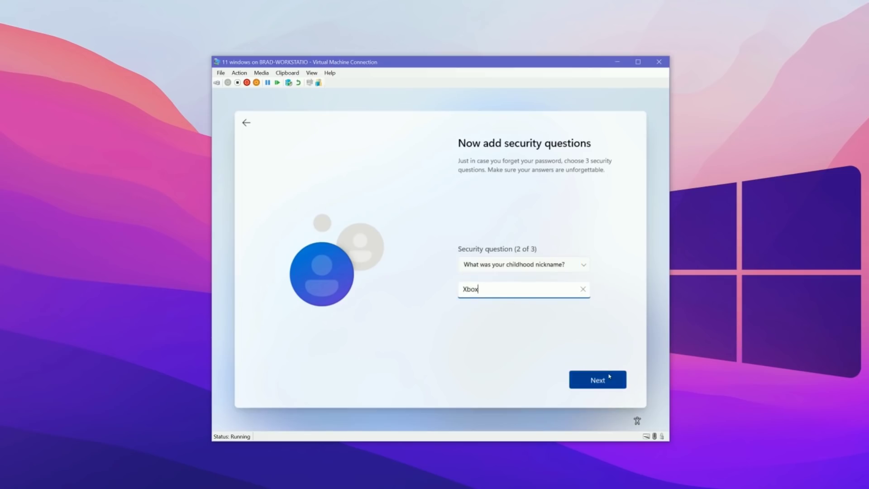
left_click(612, 377)
Step: Answer the first school attended security question and submit all three
left_click(525, 266)
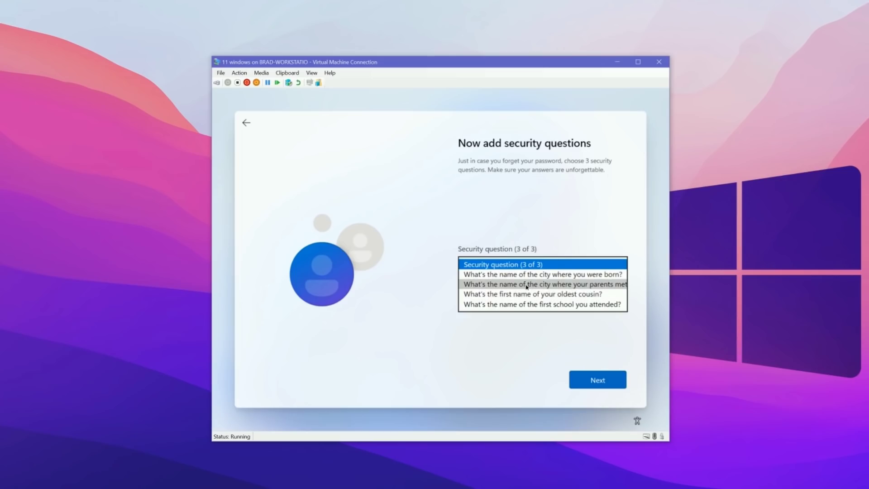
left_click(526, 304)
left_click(506, 290)
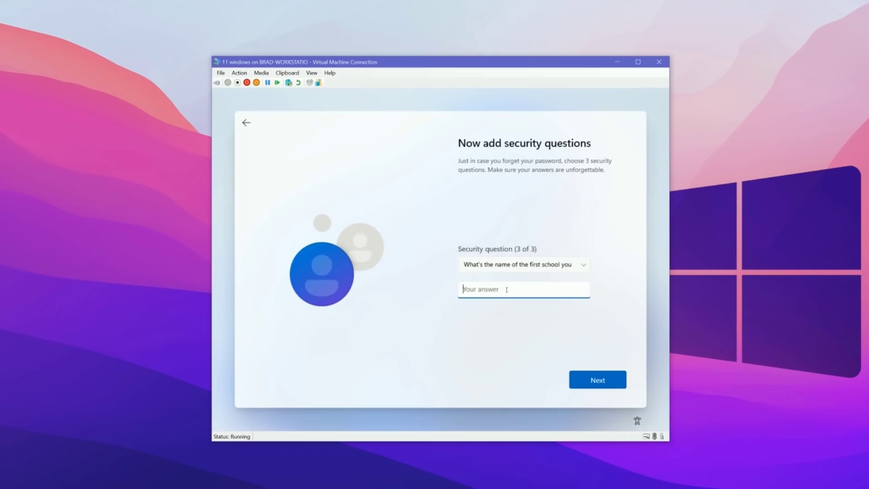
left_click(591, 380)
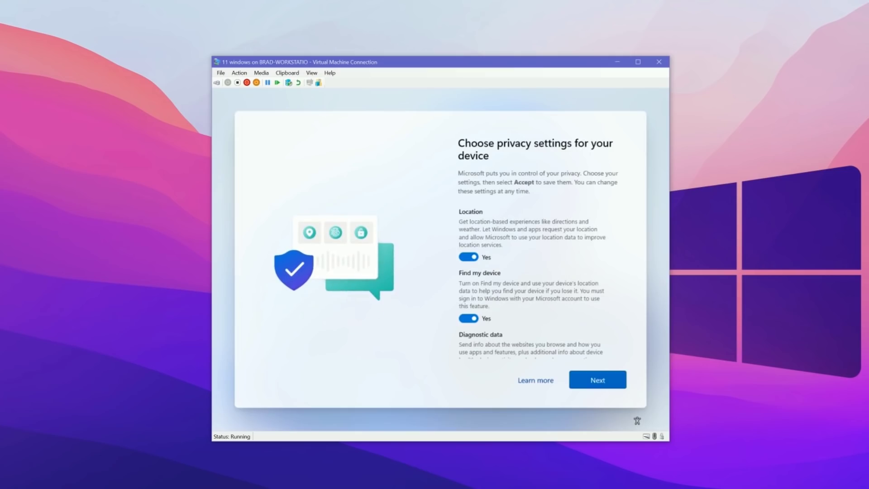
Step: Scroll to the bottom of the privacy settings and accept the defaults
scroll(626, 241, "down", 2)
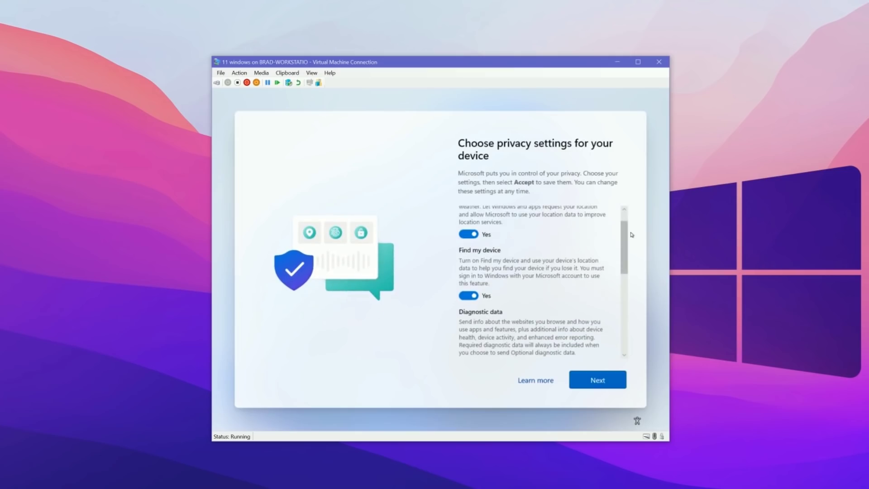
left_click_drag(626, 241, 630, 337)
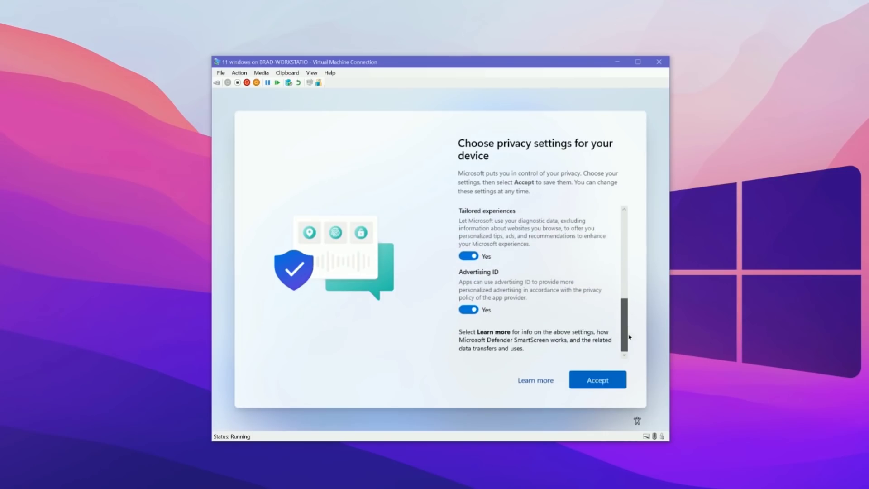
left_click(600, 388)
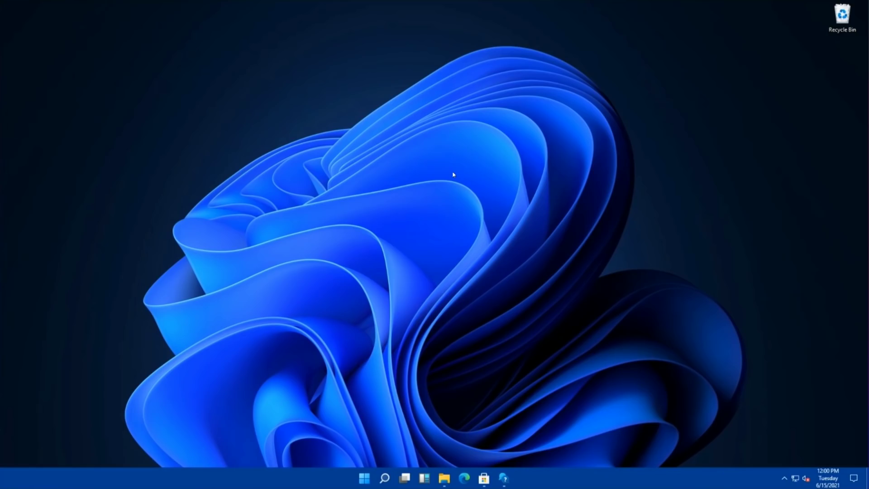
Step: Look over the Start menu's pinned and recommended apps, then dismiss it
left_click(364, 479)
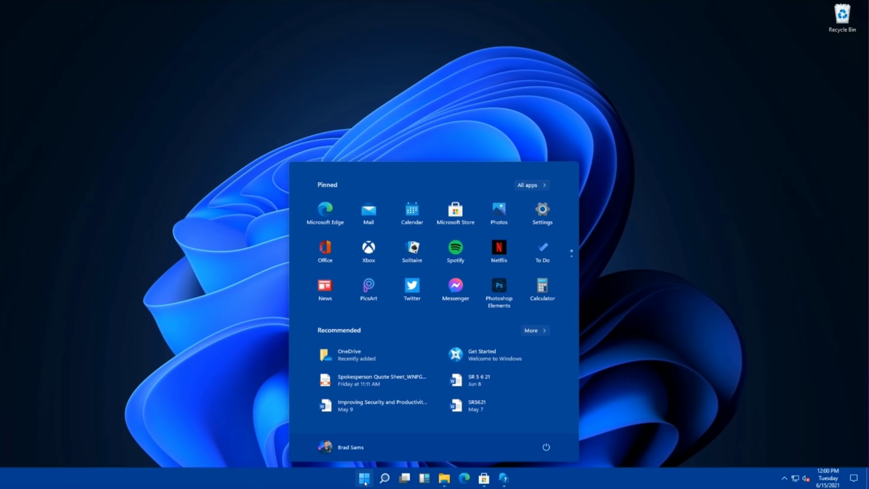
left_click(365, 483)
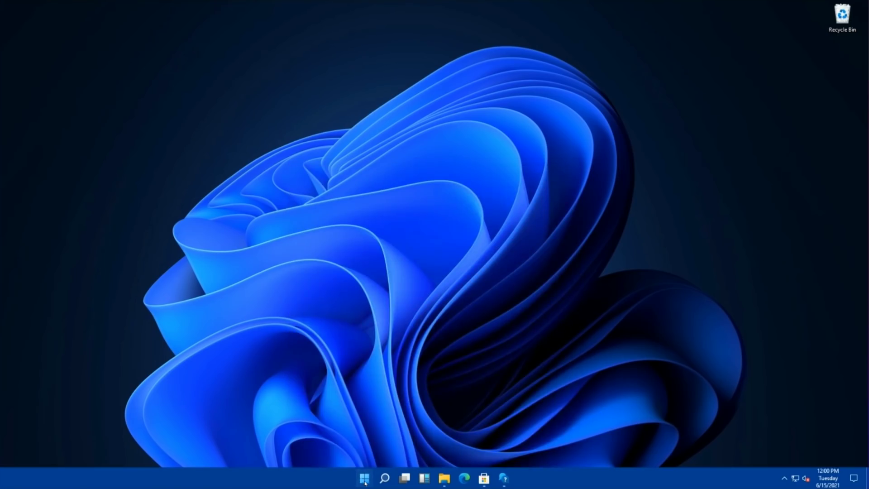
left_click(365, 482)
left_click(365, 482)
Step: Search for 'control' and launch Control Panel from the results
left_click(384, 479)
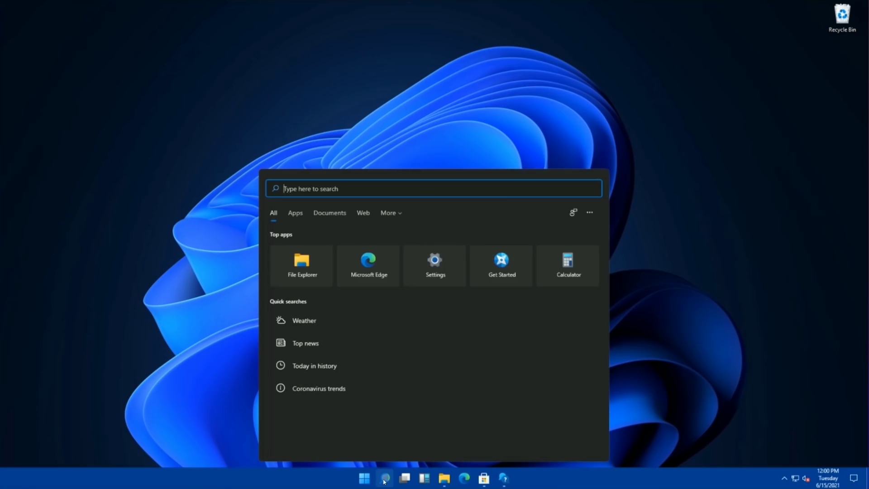
type("control")
left_click(384, 479)
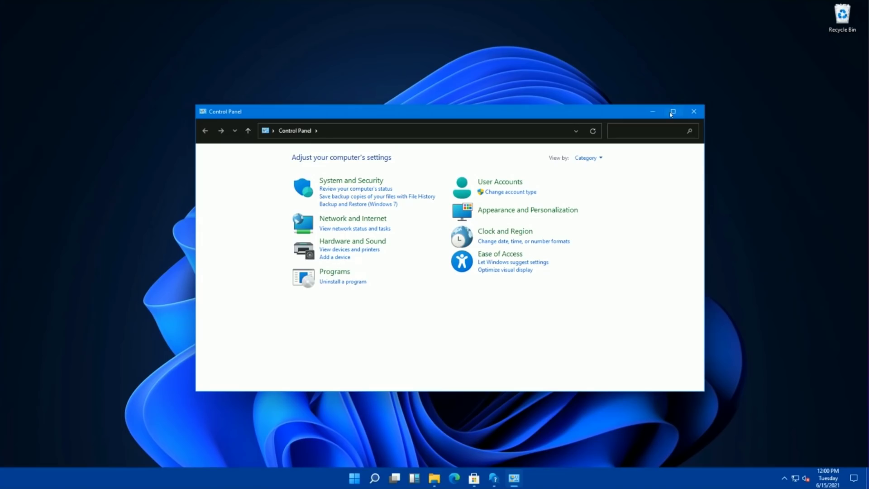
Step: Snap Control Panel to the right half and File Explorer to the left half
mouse_move(671, 114)
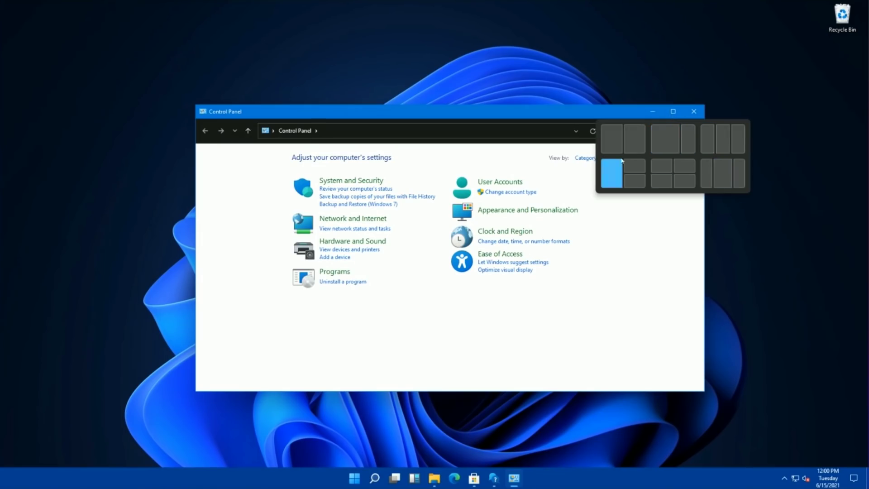
left_click(635, 138)
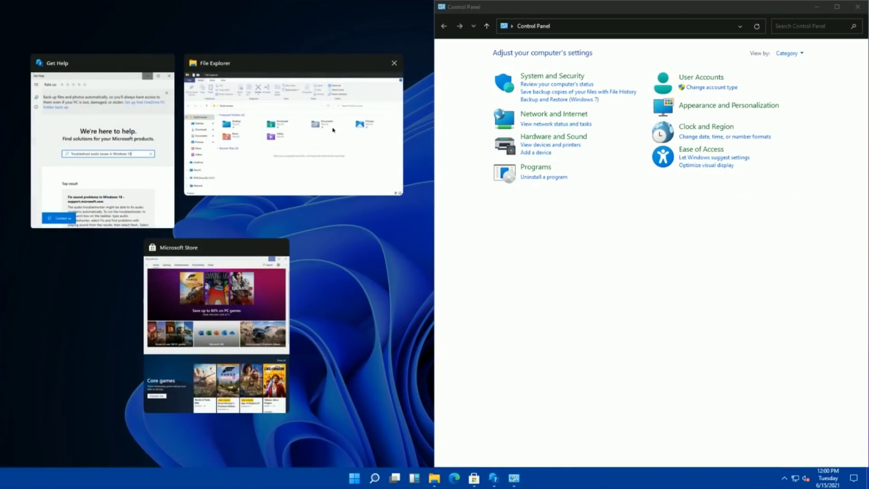
left_click(333, 130)
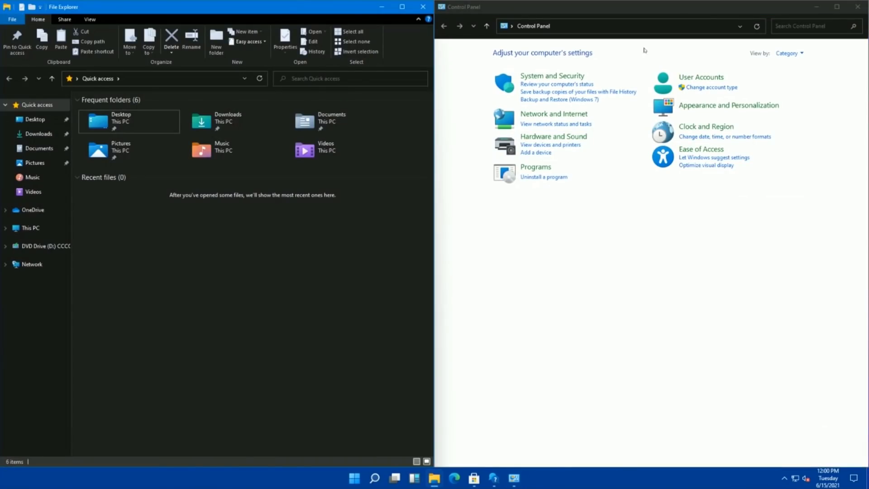
Step: Minimize Control Panel, maximize File Explorer, then close File Explorer
left_click(817, 10)
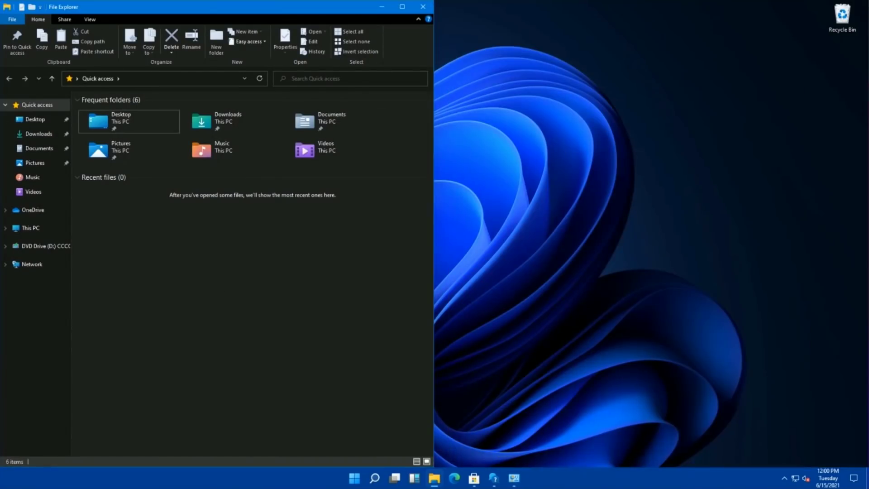
left_click(402, 7)
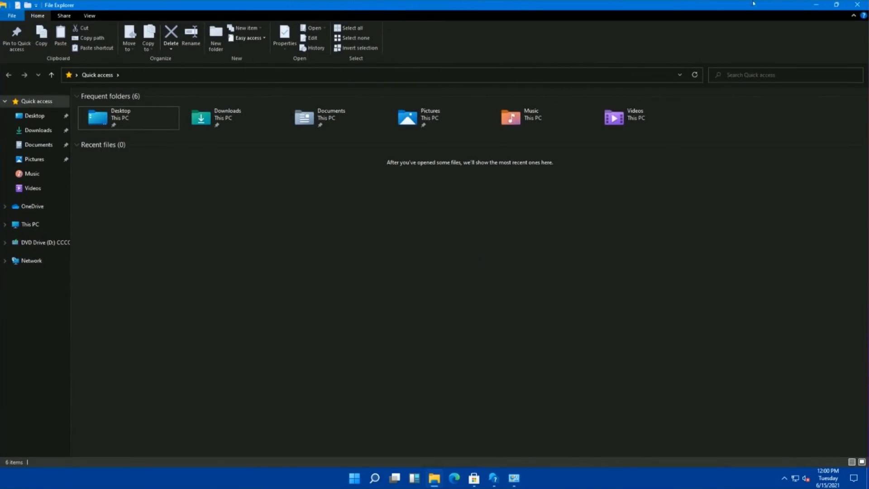
mouse_move(836, 8)
left_click(857, 5)
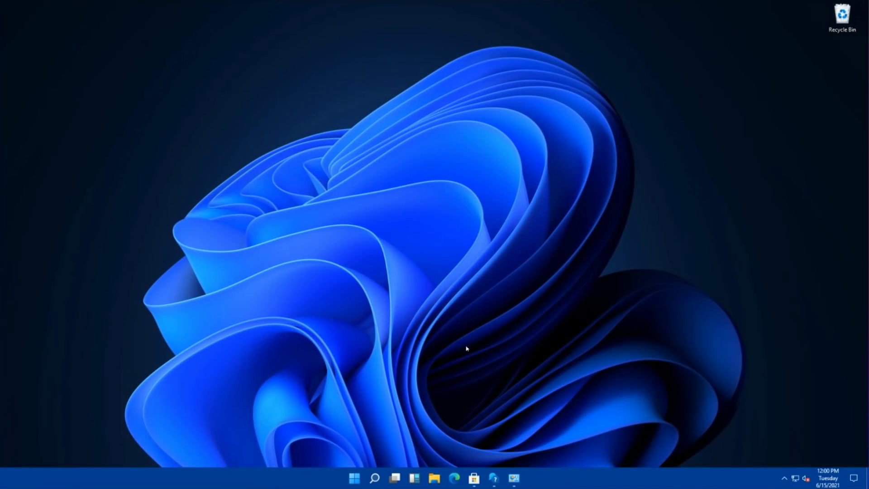
left_click(354, 478)
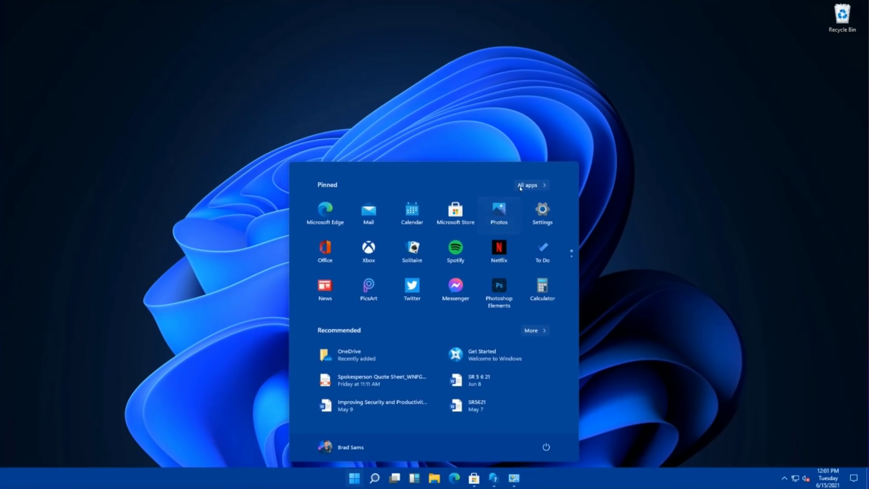
left_click(525, 185)
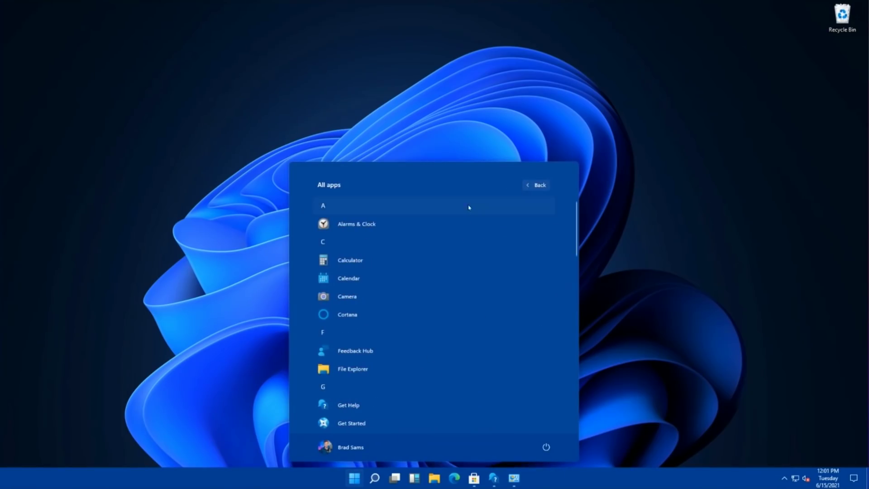
scroll(393, 261, "down", 1)
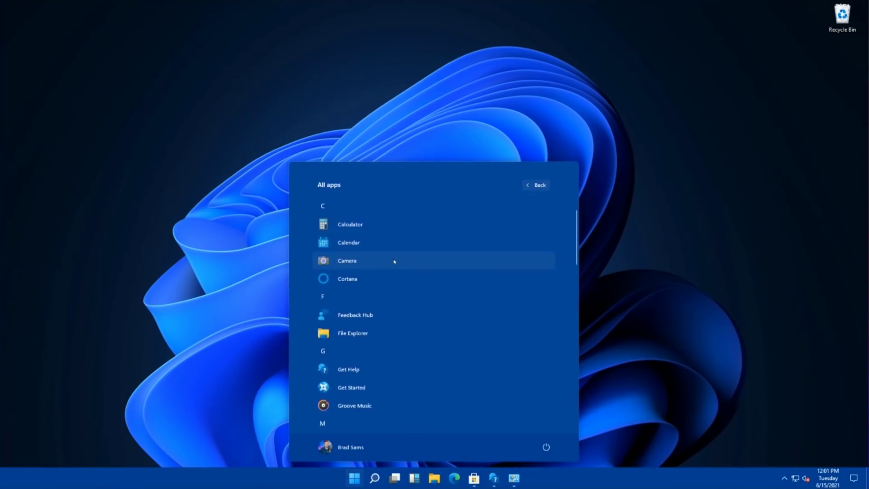
scroll(394, 258, "down", 1)
left_click(327, 357)
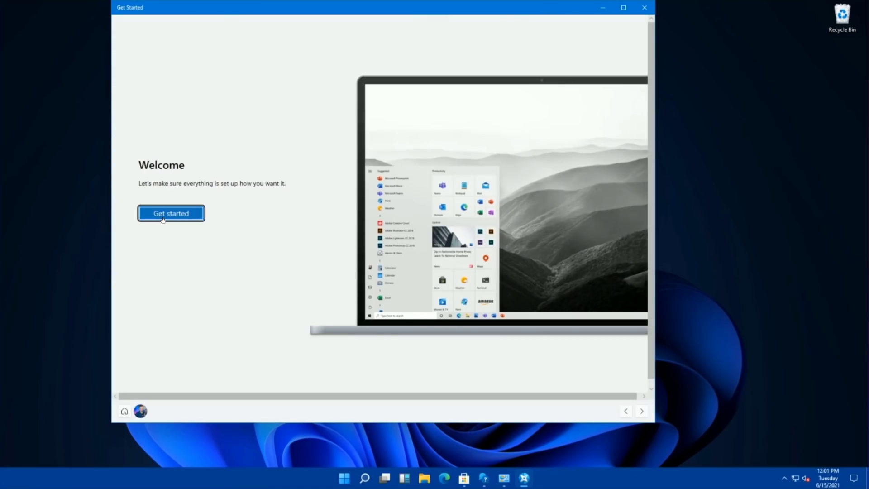
left_click(163, 219)
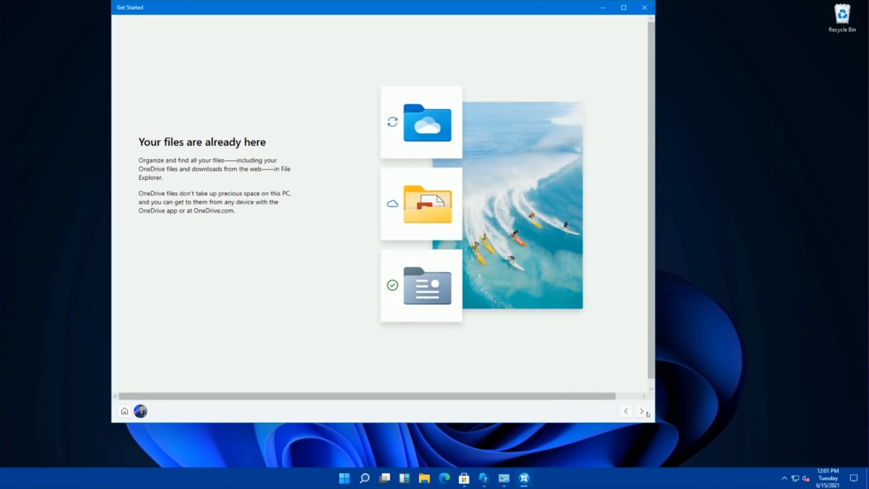
left_click(642, 411)
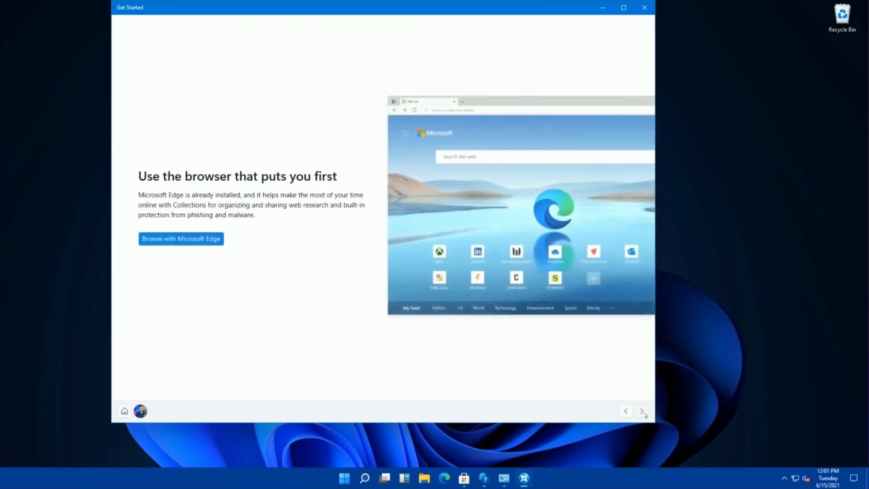
left_click(643, 413)
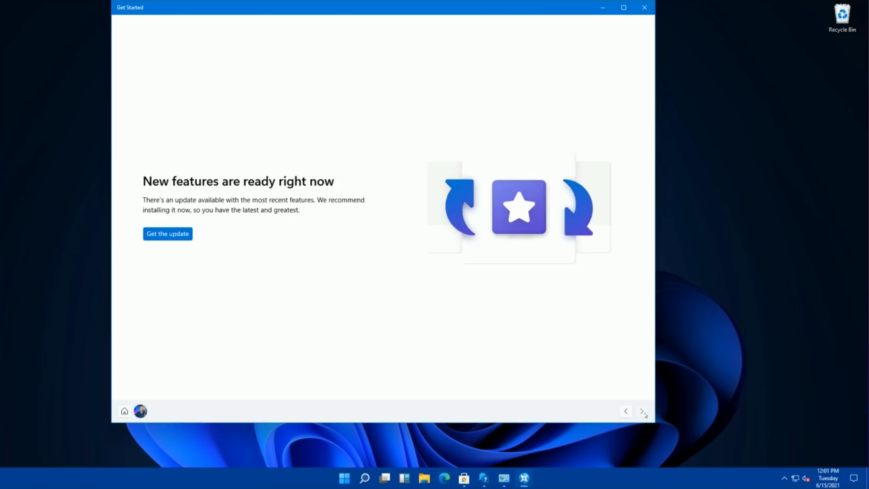
left_click(643, 413)
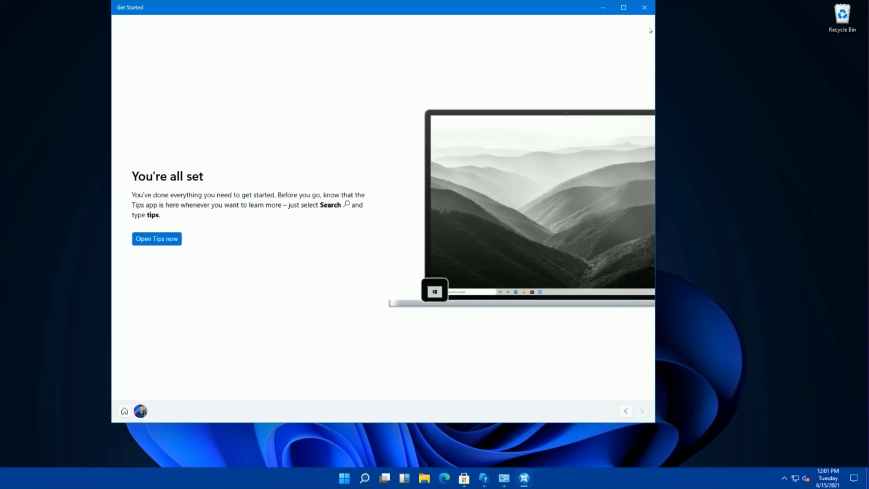
left_click(644, 8)
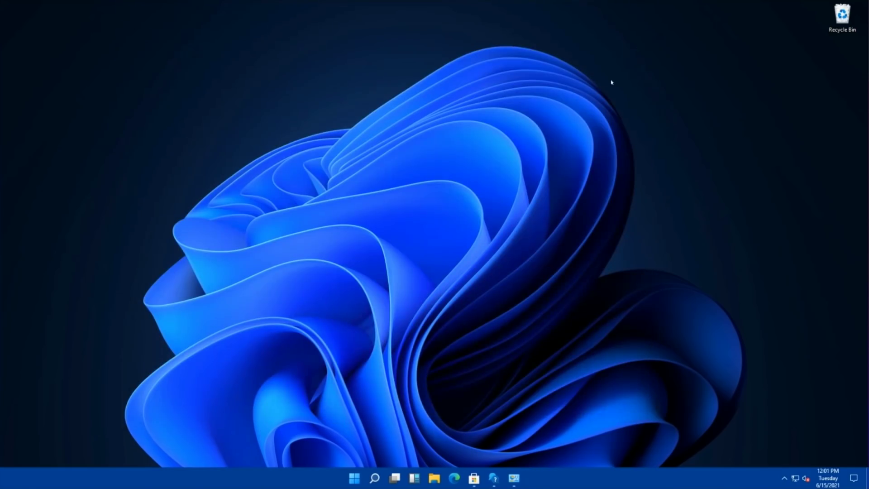
Step: Bring up the Taskbar settings page from the taskbar's shortcut menu
right_click(430, 218)
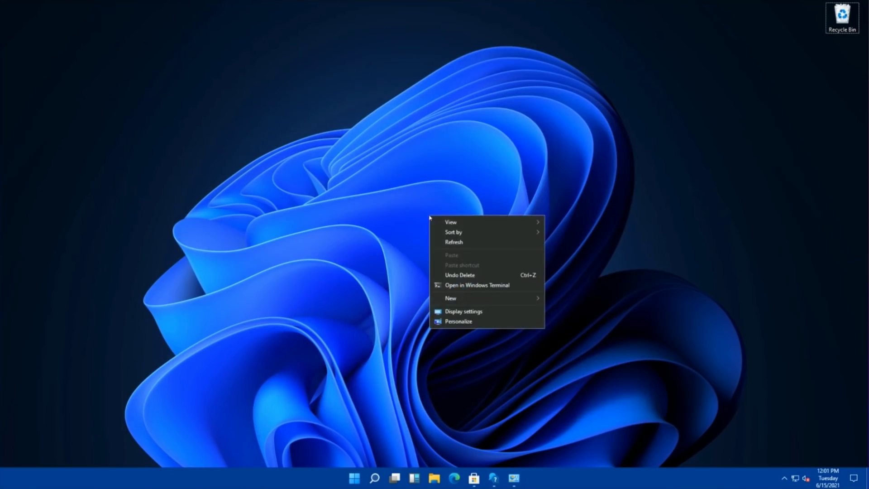
left_click(402, 230)
right_click(550, 477)
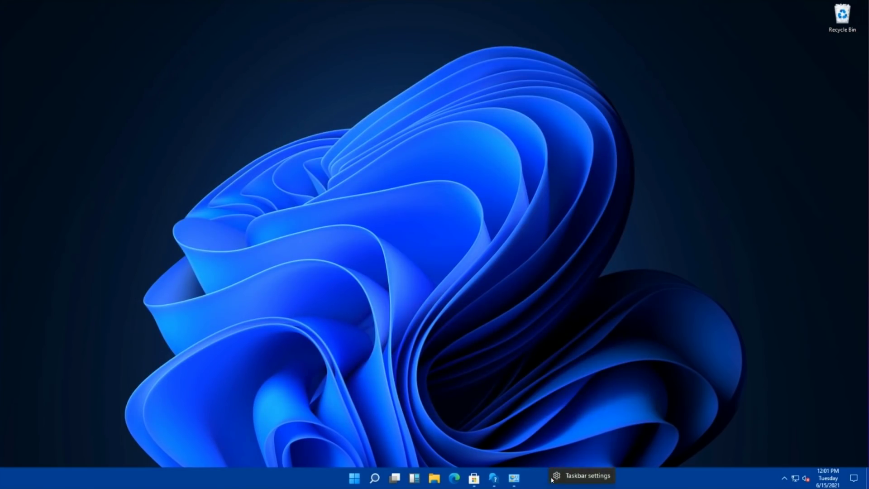
left_click(577, 476)
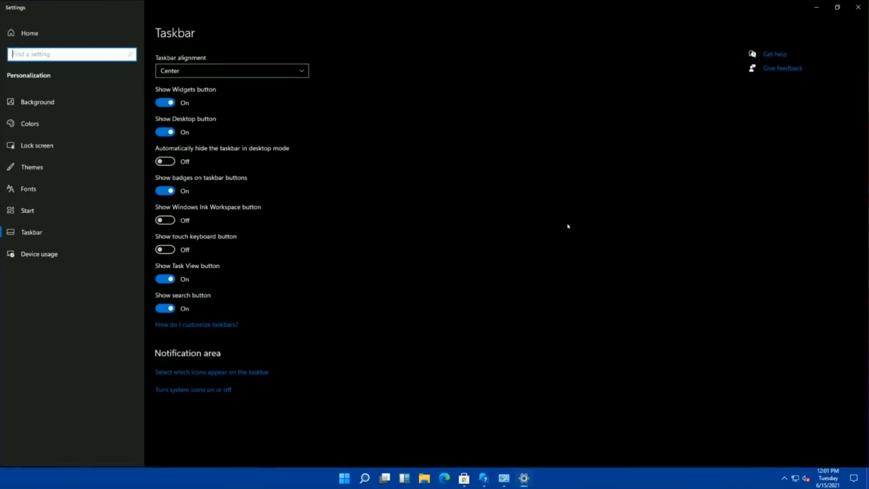
Step: Set taskbar alignment to Left and check the Start menu in its new position
left_click(252, 72)
left_click(246, 57)
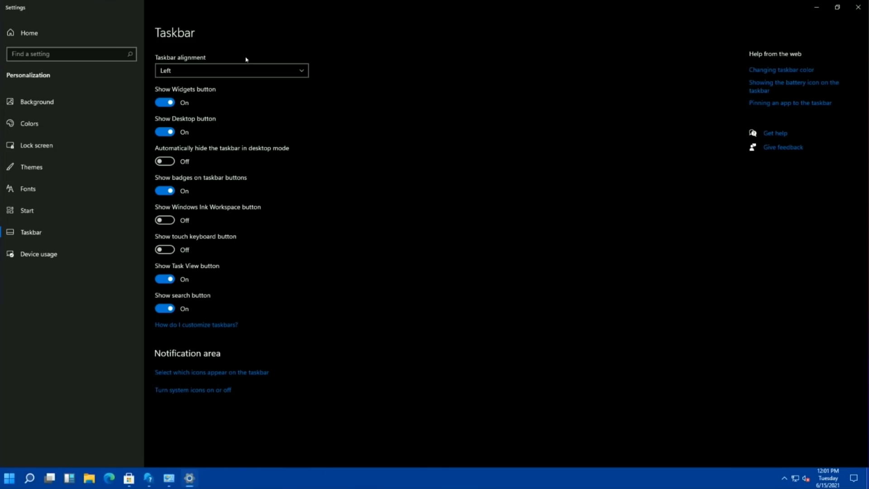
left_click(9, 478)
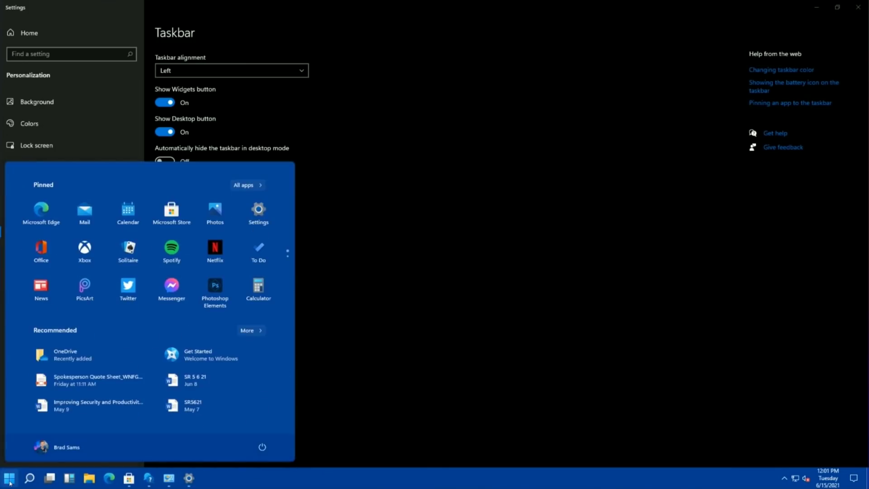
left_click(10, 478)
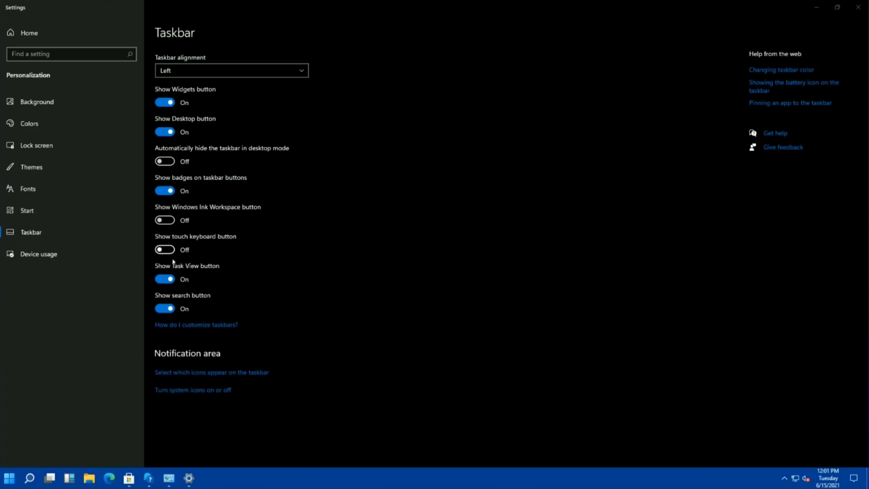
Step: Review the light/dark mode choices and Background page, then apply the Glow theme
left_click(39, 127)
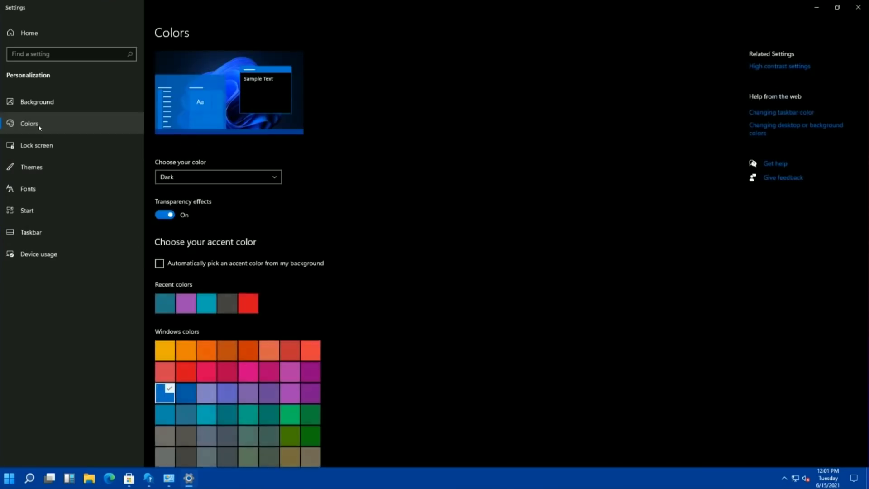
left_click(188, 177)
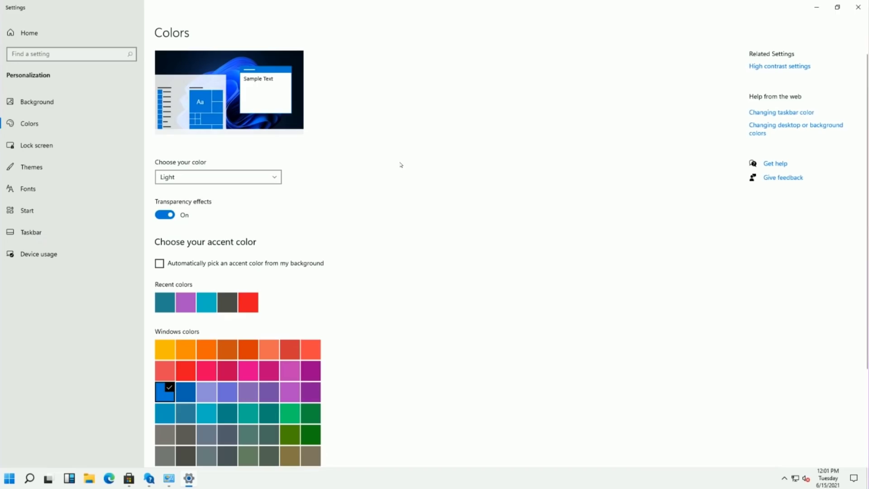
left_click(80, 109)
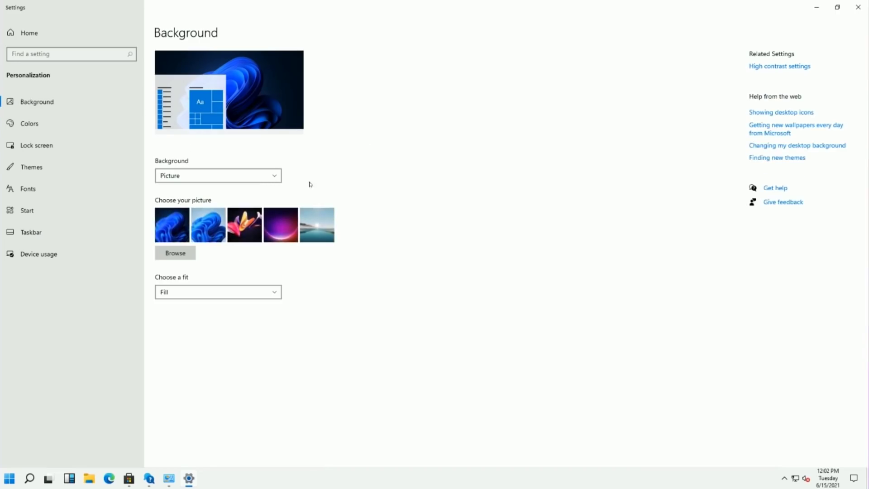
left_click(33, 167)
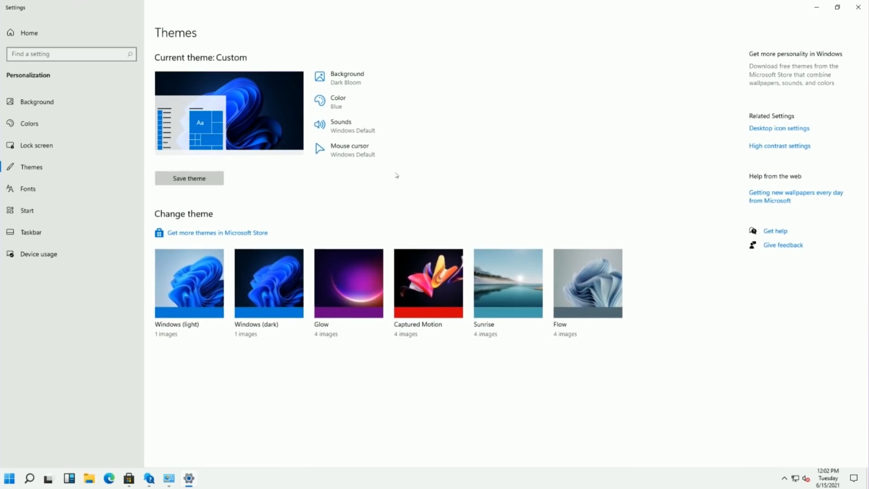
left_click(348, 278)
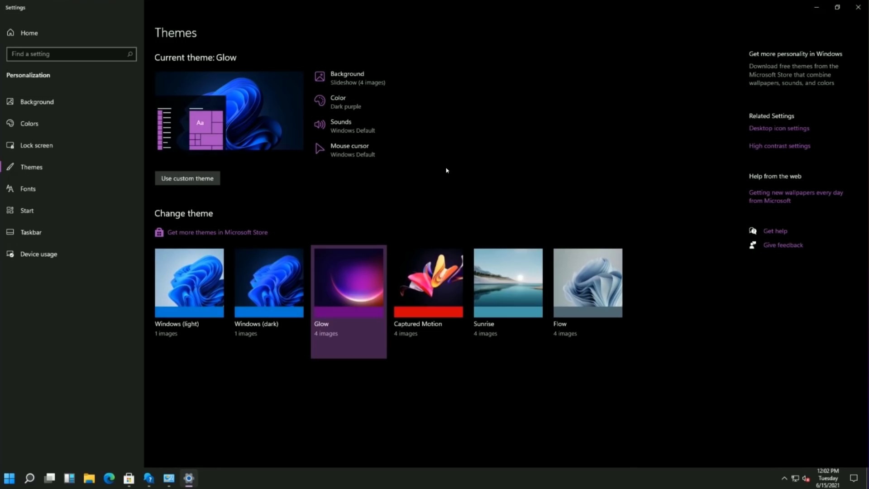
Step: Re-centre the taskbar icons and turn on showing most used apps in Start
left_click(52, 235)
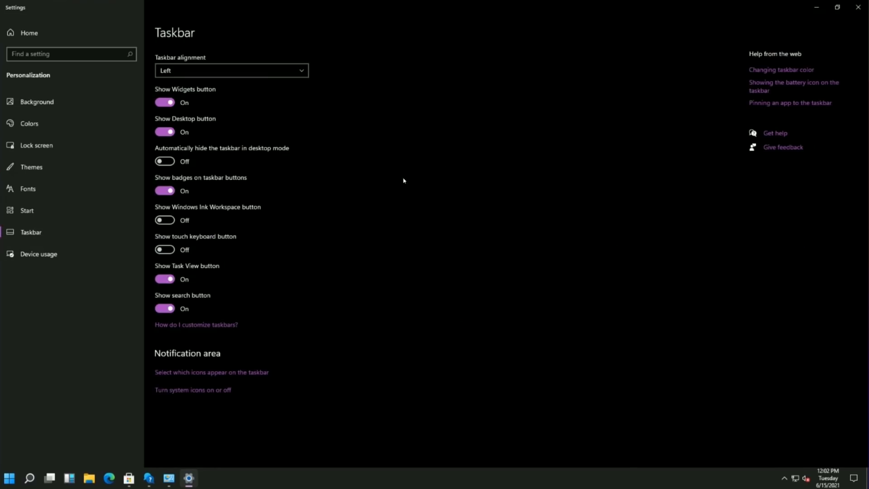
left_click(261, 73)
left_click(186, 85)
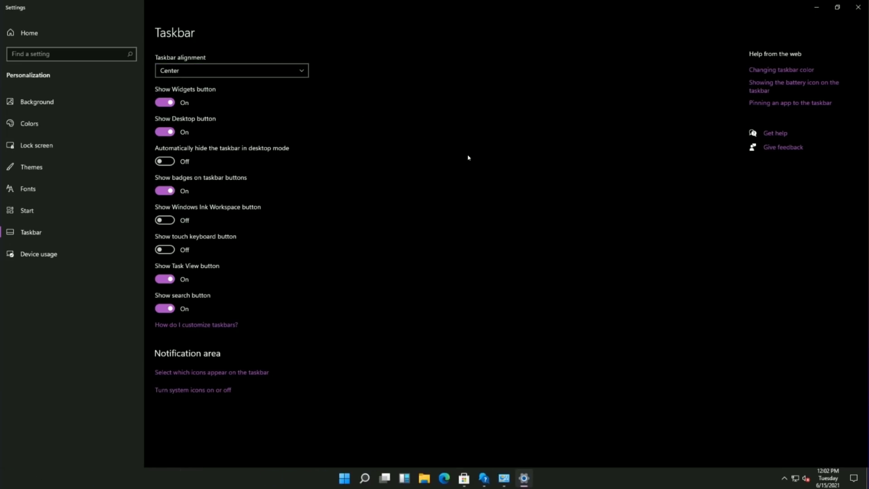
left_click(27, 210)
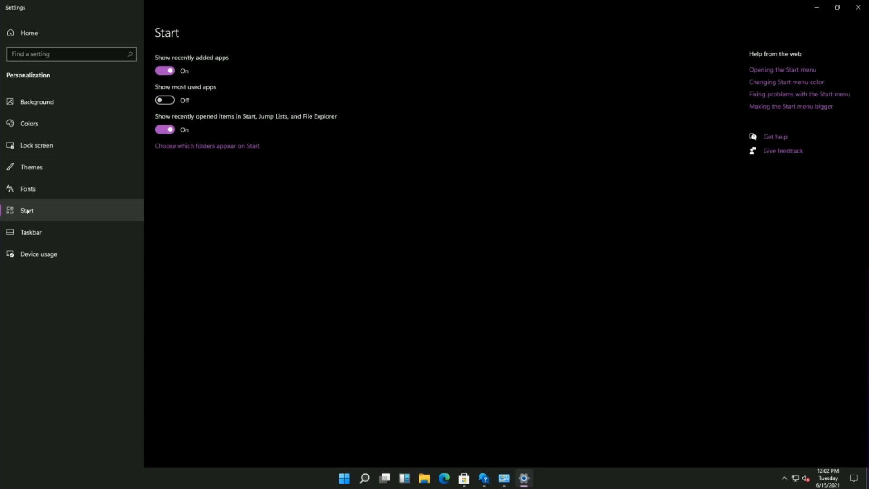
left_click(164, 100)
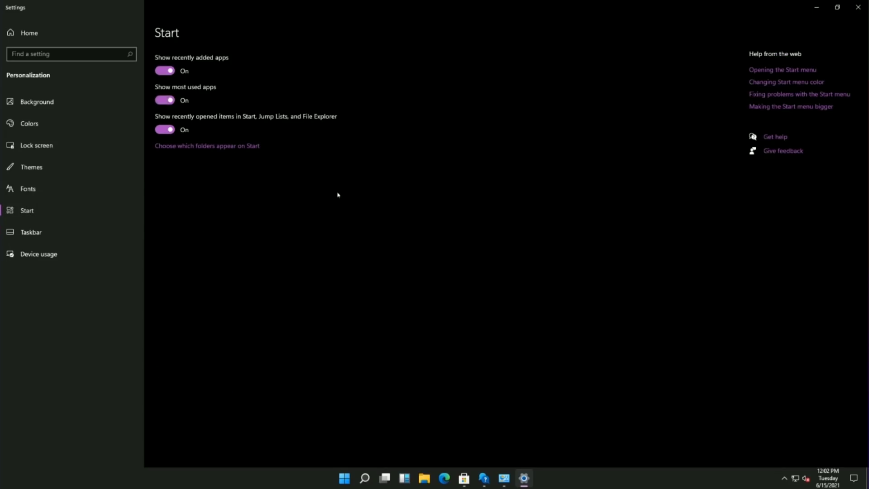
Step: Browse the Start menu's full alphabetical app list and open the Windows Tools folder
left_click(343, 477)
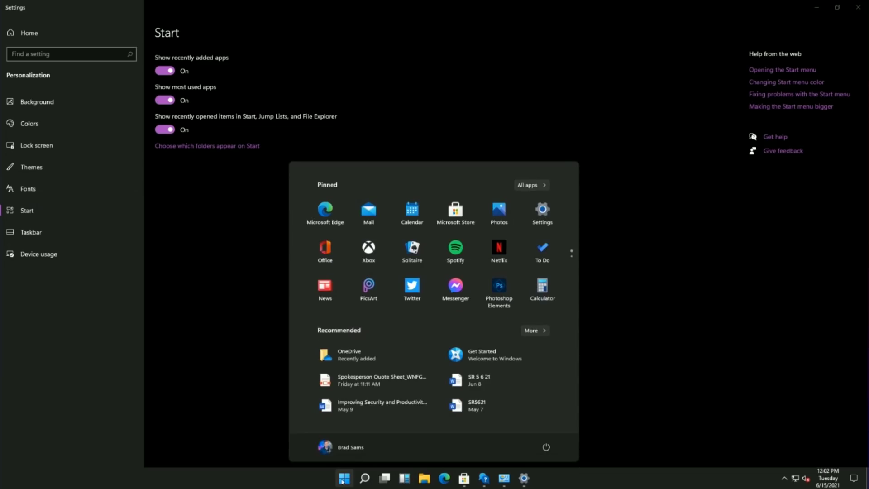
left_click(532, 185)
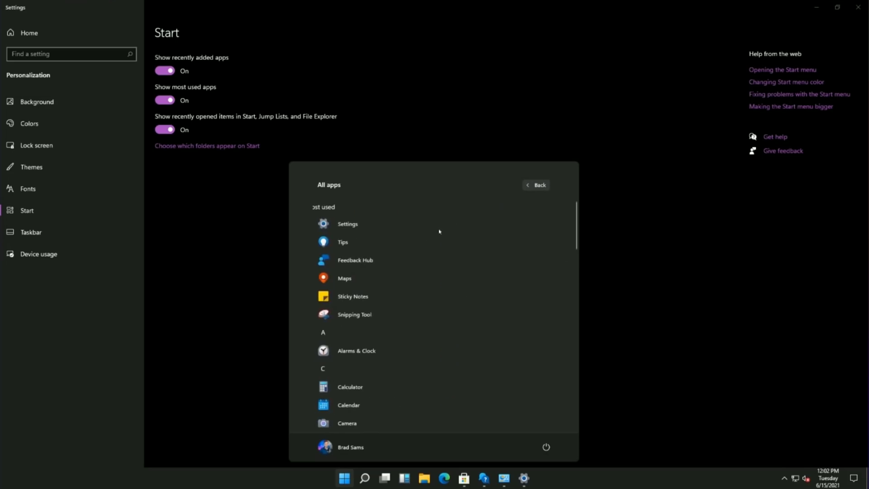
scroll(409, 246, "down", 10)
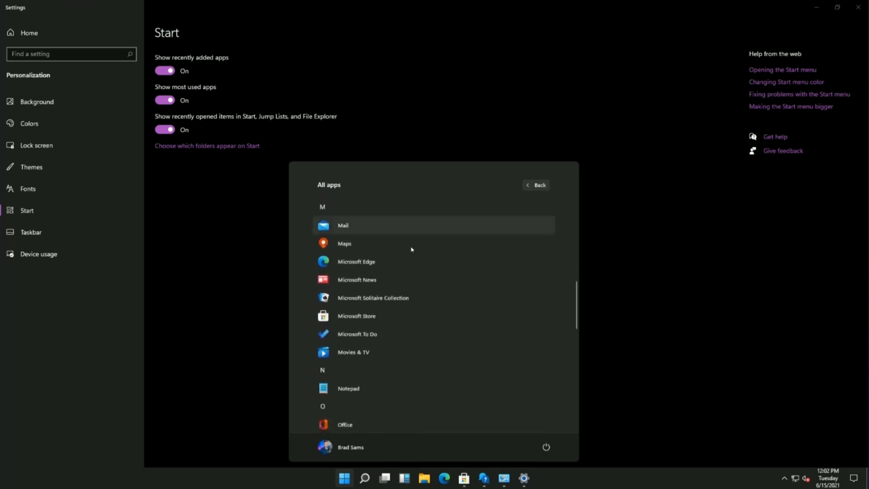
scroll(411, 249, "down", 15)
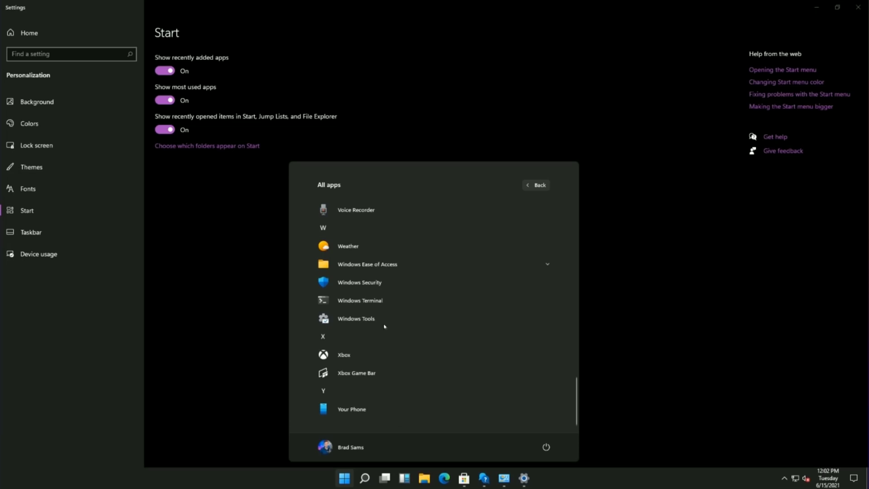
left_click(358, 318)
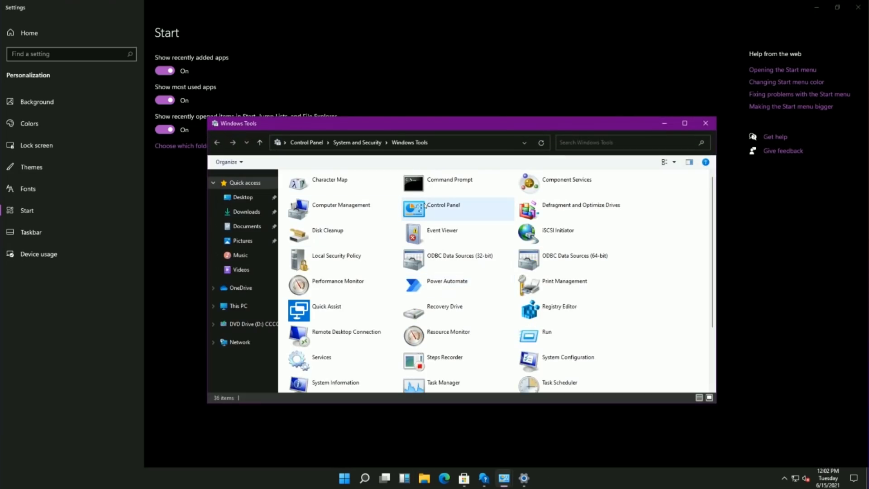
Step: Look through Windows Tools, close it, and minimize Settings
scroll(396, 200, "down", 3)
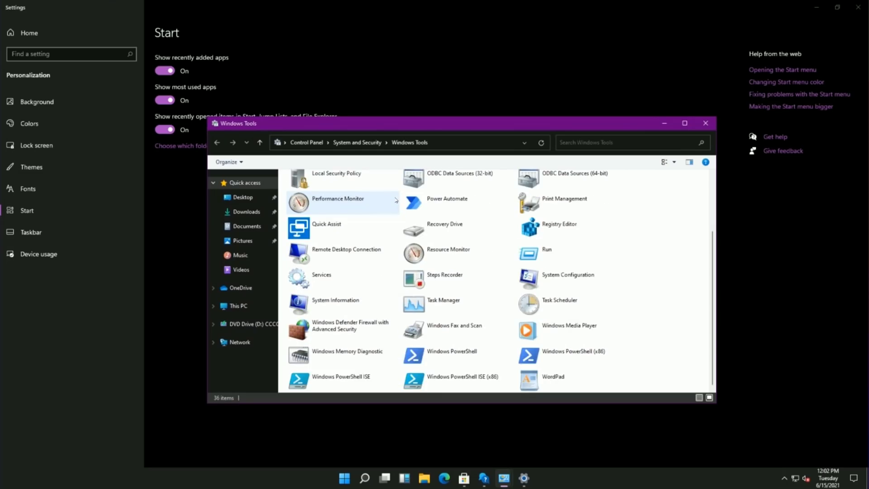
scroll(397, 200, "up", 3)
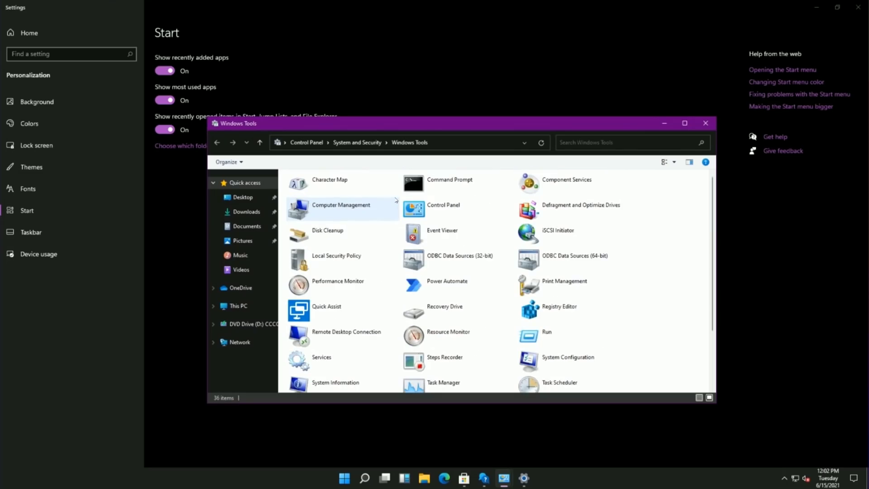
left_click(707, 124)
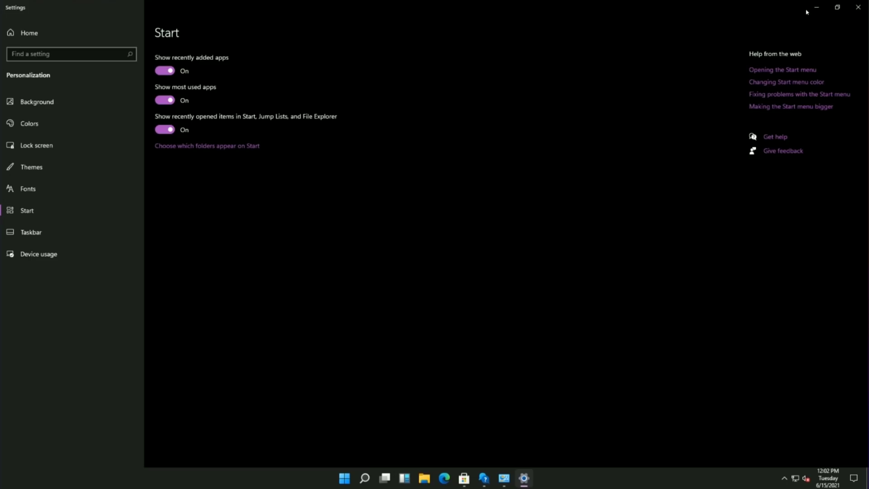
left_click(816, 8)
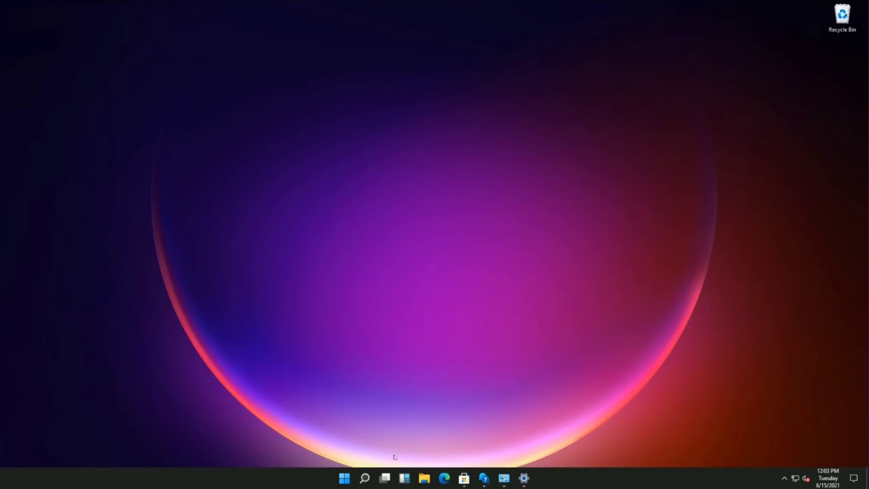
Step: Browse the news widgets and drop the NFL article onto the desktop as a shortcut
left_click(404, 477)
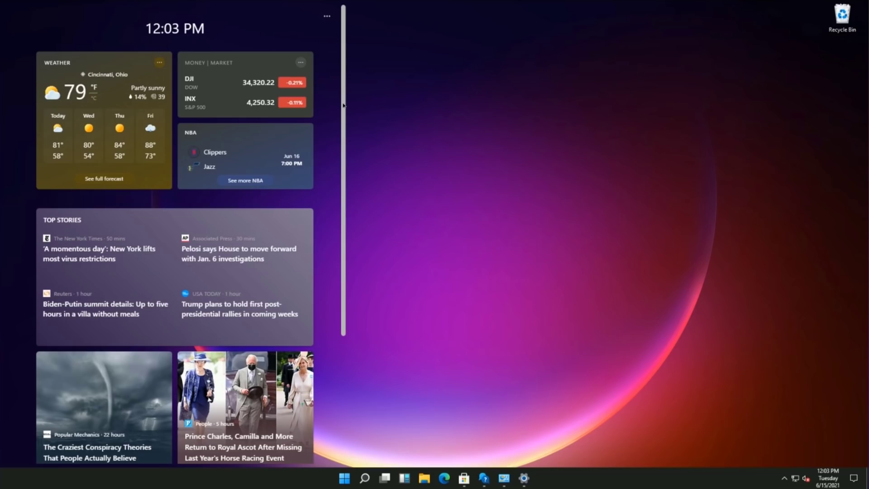
left_click_drag(343, 105, 332, 240)
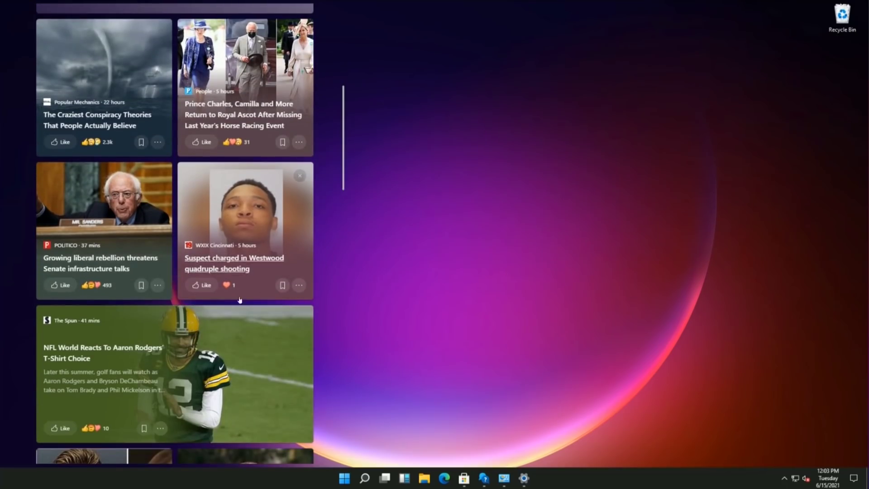
left_click_drag(195, 325, 531, 326)
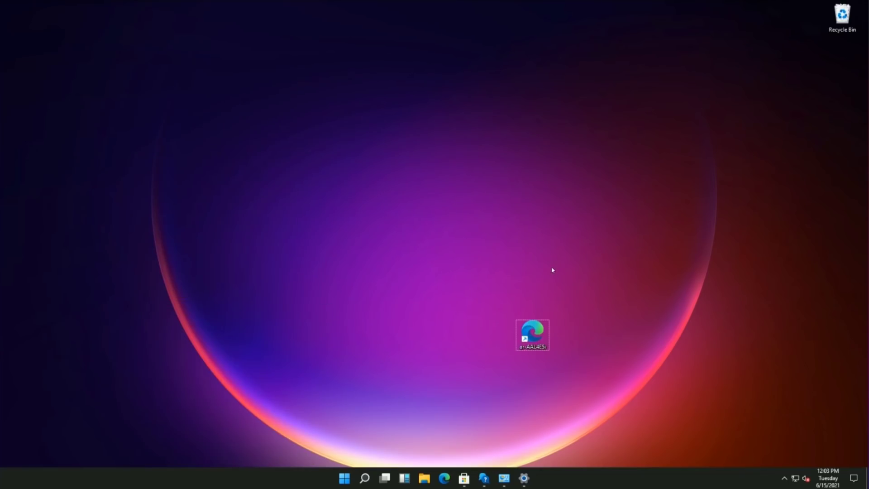
Step: Scroll the widgets feed again, close it, and move the Recycle Bin to the top-left
left_click(404, 478)
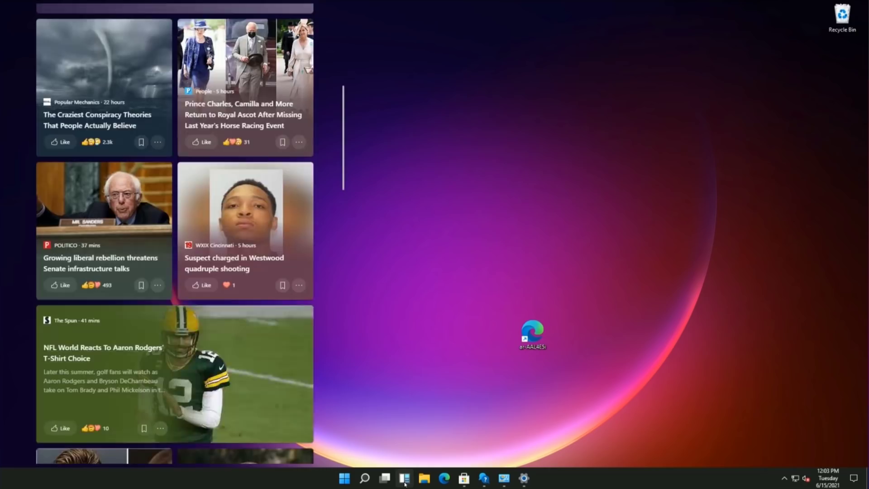
scroll(233, 233, "down", 15)
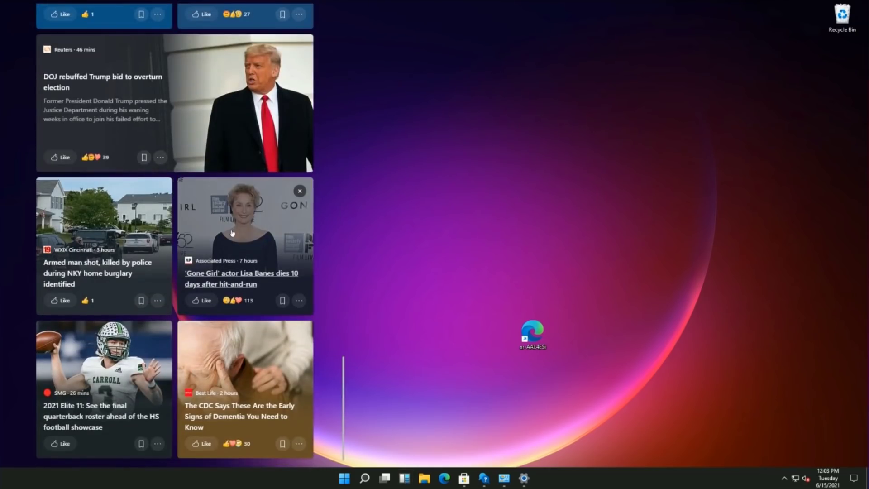
left_click(472, 175)
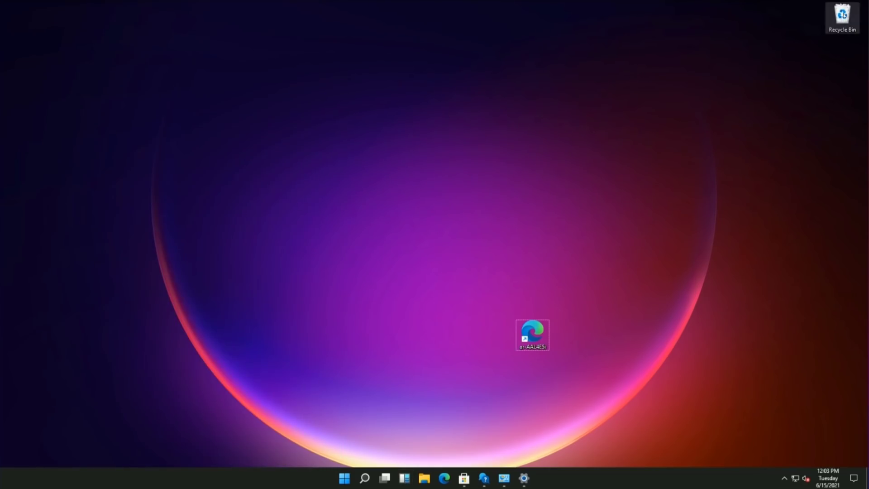
left_click_drag(841, 16, 19, 17)
Step: Empty the Recycle Bin, permanently deleting the Microsoft Edge item
right_click(19, 17)
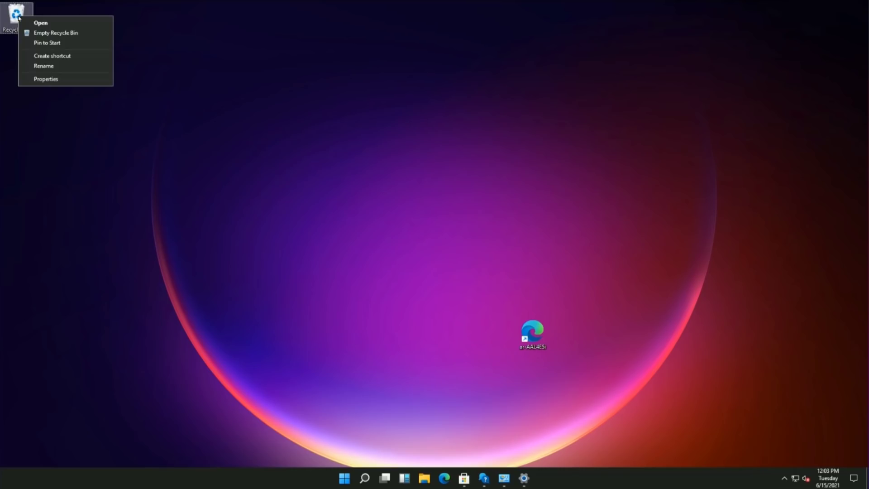
left_click(48, 33)
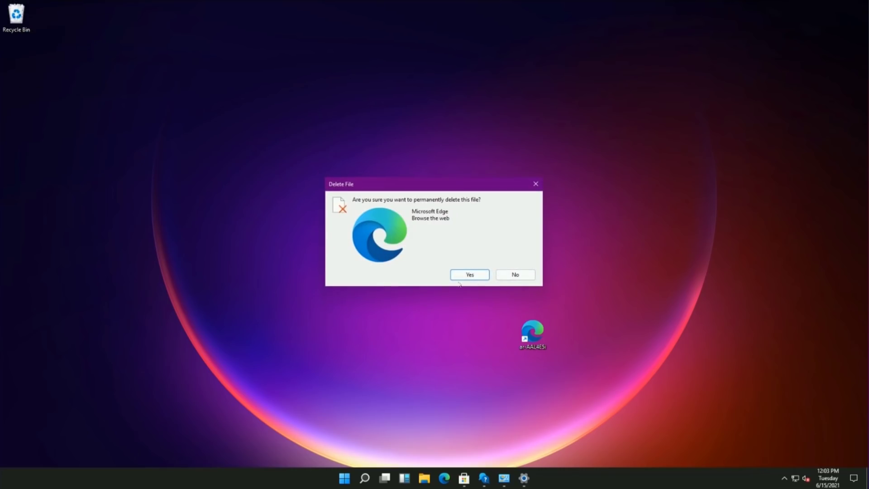
left_click(486, 276)
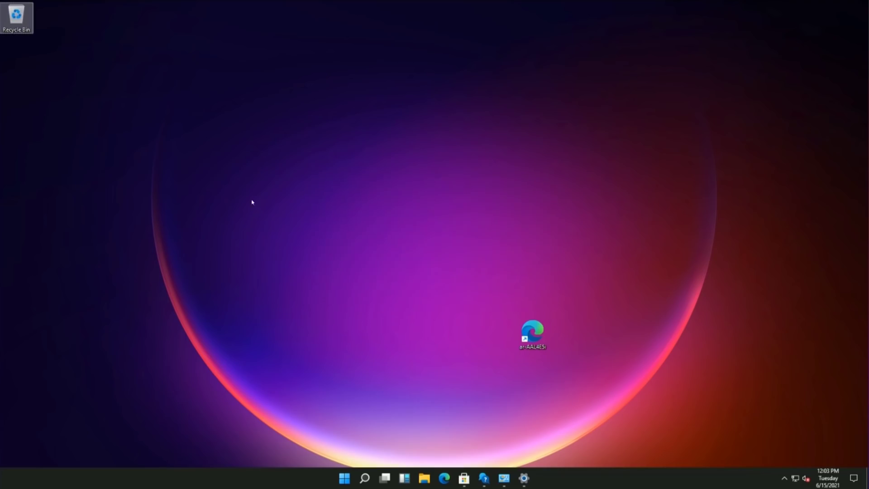
Step: Open File Explorer at Quick access with its six frequent folders, then close it
left_click(424, 478)
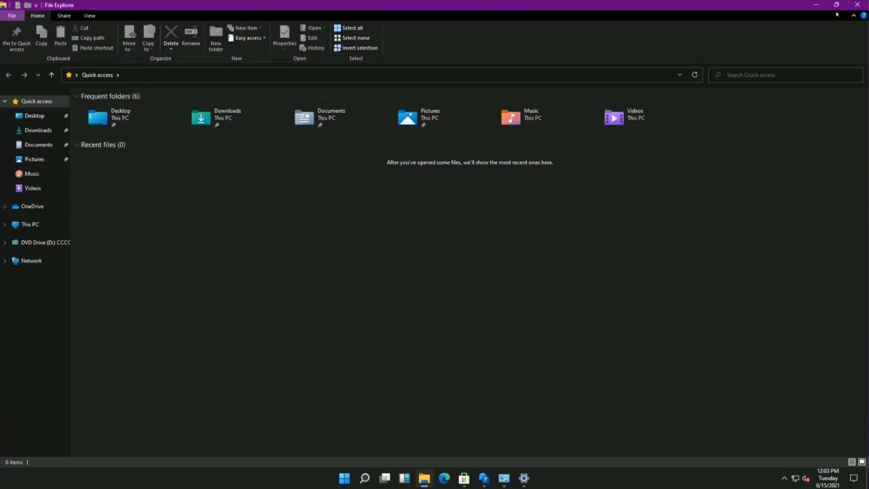
left_click(856, 4)
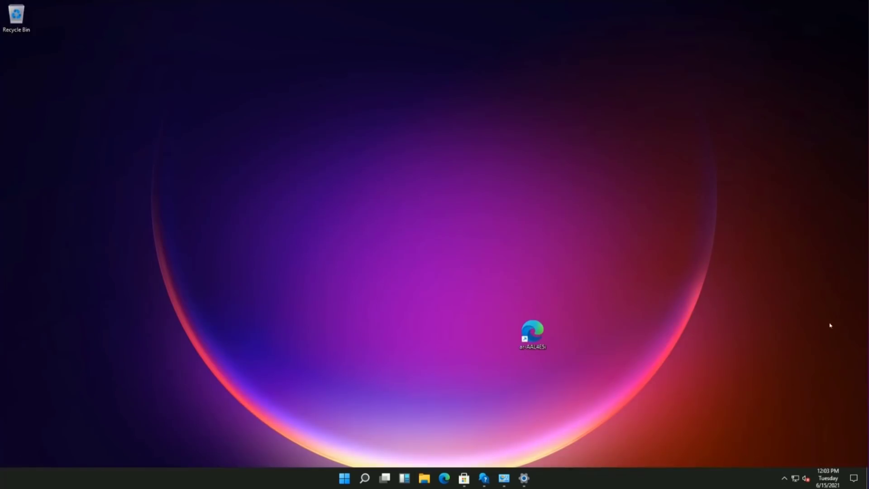
Step: Glance at the notifications and quick settings panel, dismiss it, and launch Microsoft Edge
left_click(858, 485)
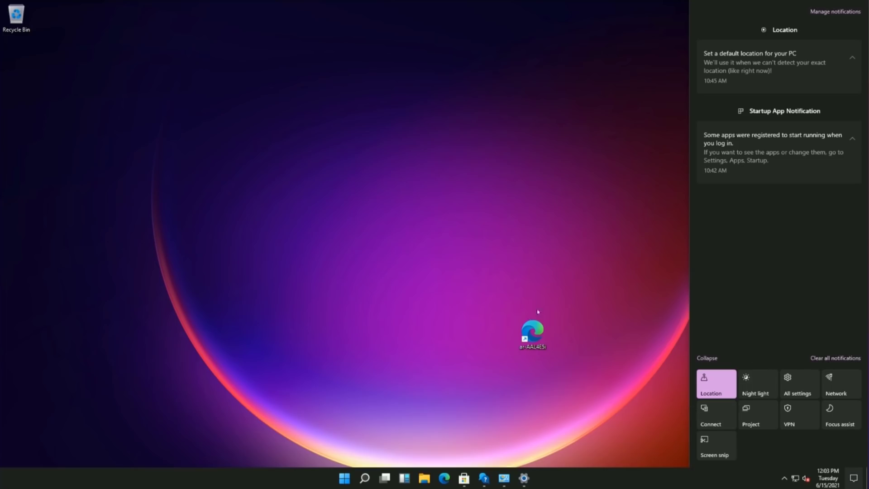
left_click(626, 202)
left_click(447, 476)
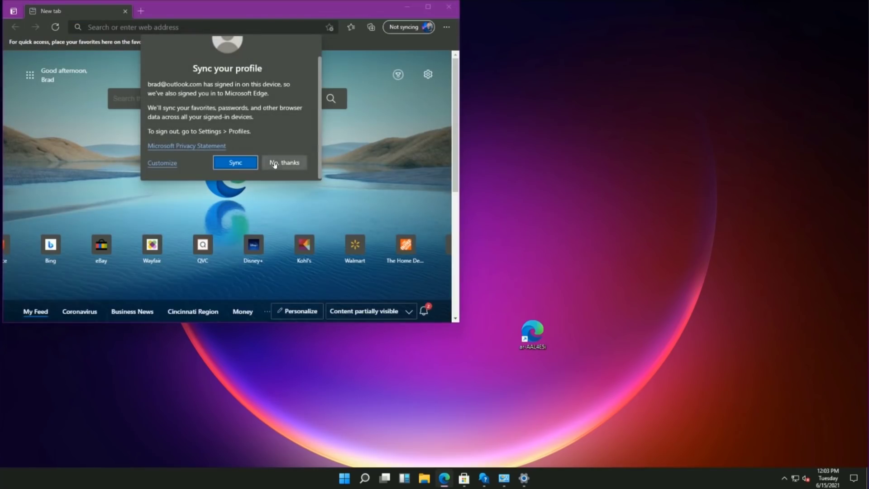
Step: Decline Edge profile sync, maximize and restore the window twice, minimize it, then bring it back
left_click(275, 163)
left_click(428, 12)
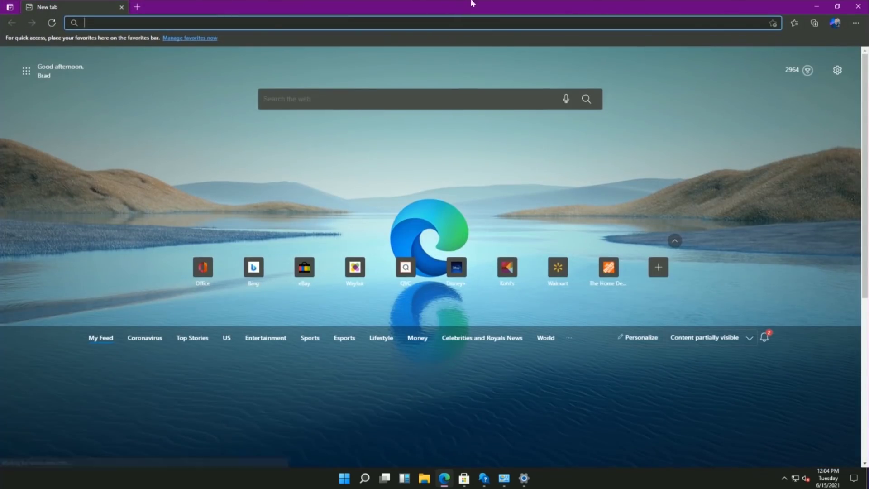
left_click(837, 6)
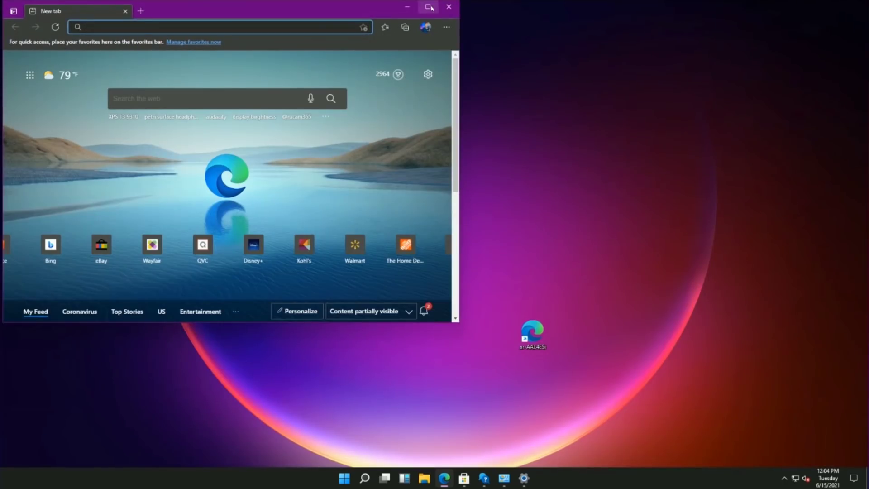
left_click(427, 7)
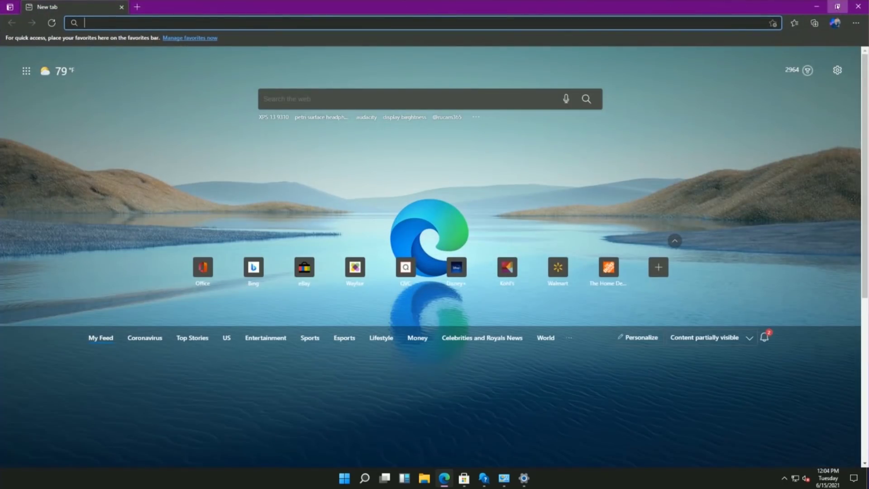
left_click(837, 6)
left_click(407, 6)
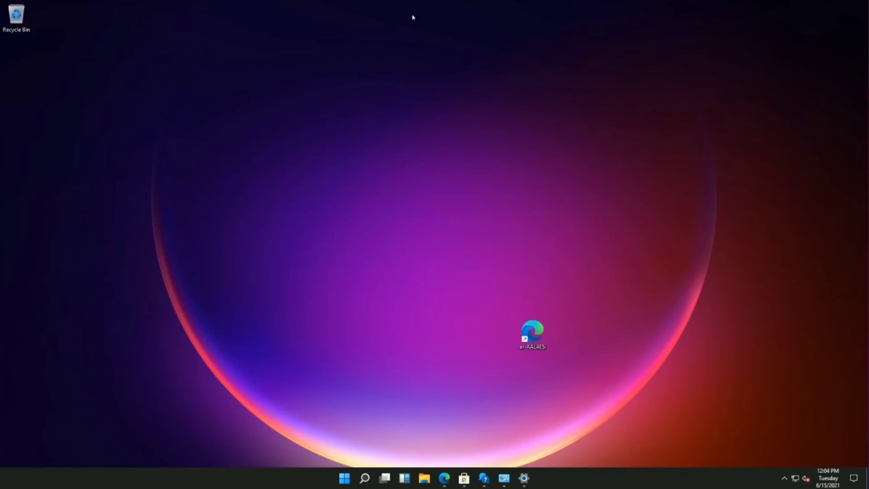
left_click(444, 478)
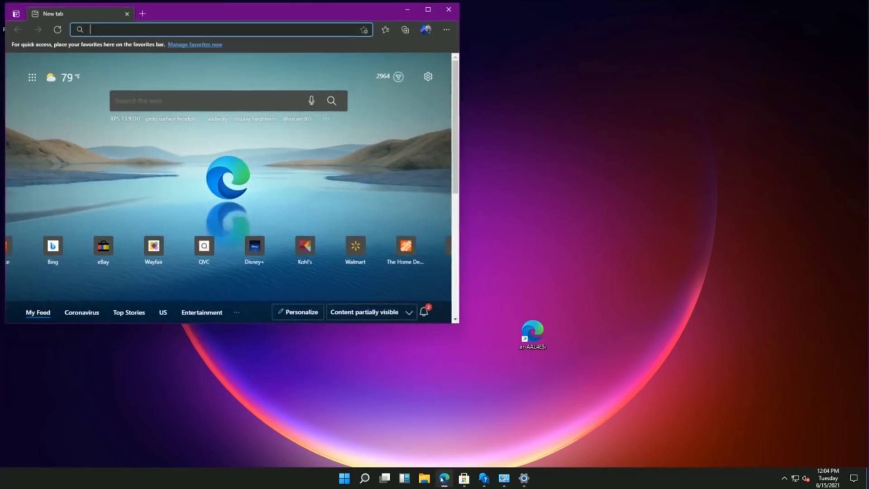
Step: Minimize Edge, open the Microsoft Store, maximize it, then minimize it
left_click(410, 9)
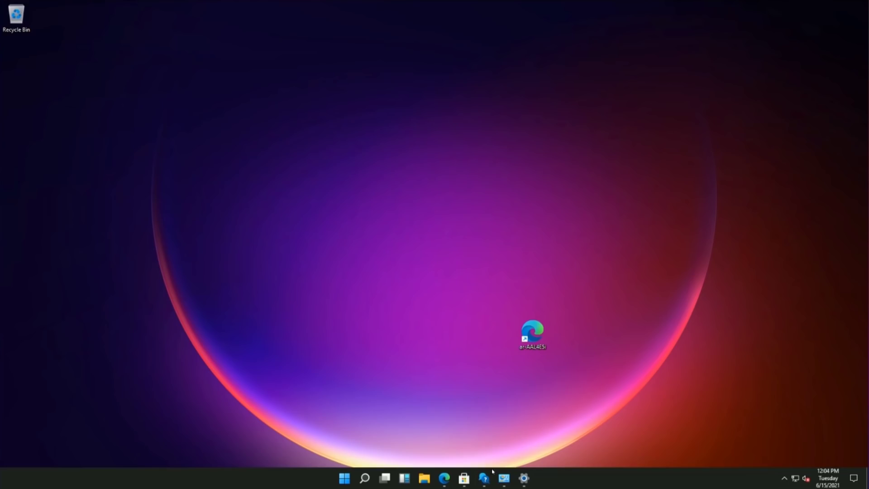
left_click(464, 478)
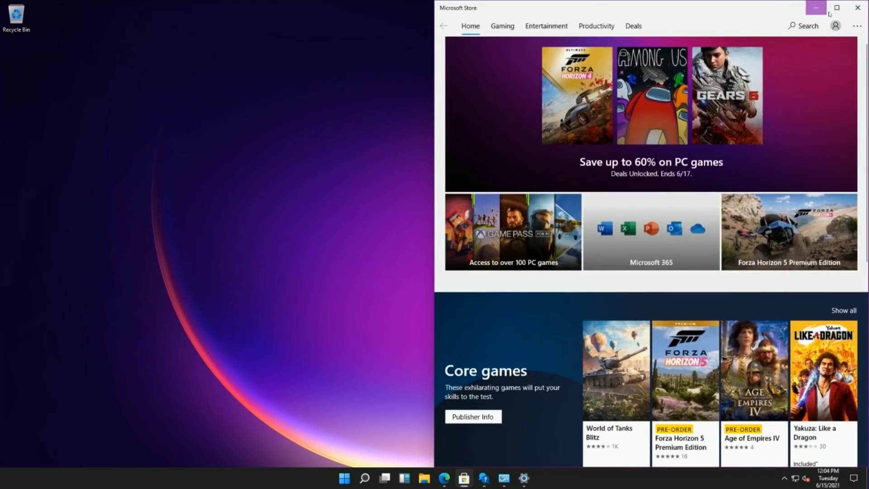
left_click(829, 13)
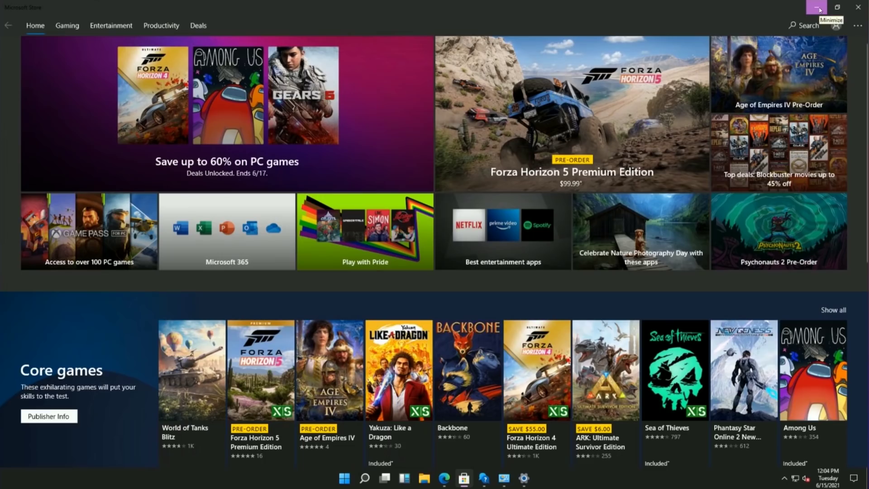
left_click(817, 8)
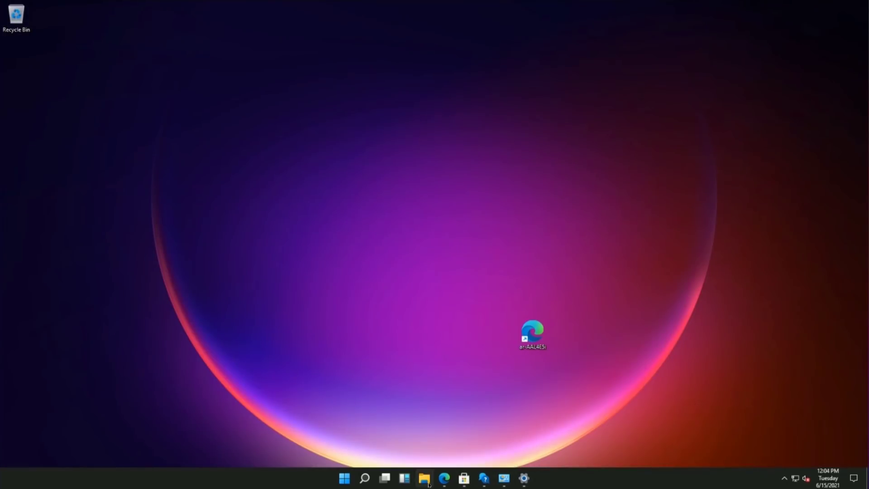
Step: Open File Explorer with Win+E, minimize it, and show all six windows in Task View
key("super+e")
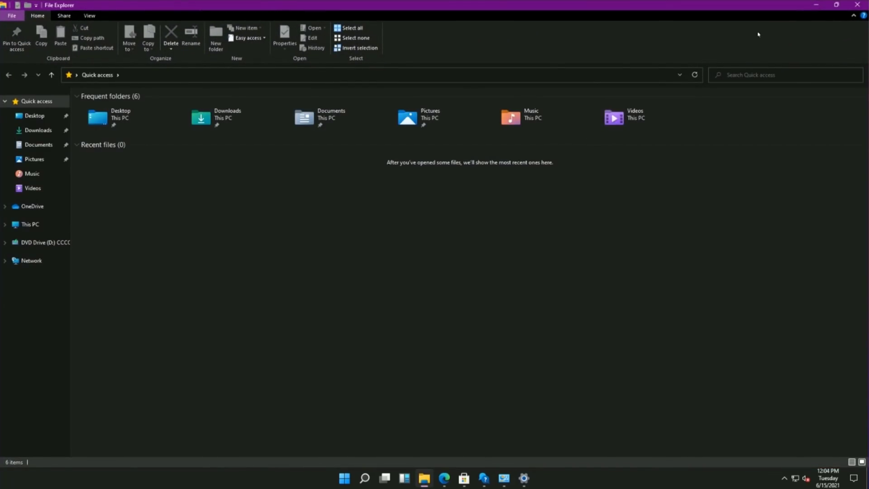
left_click(815, 6)
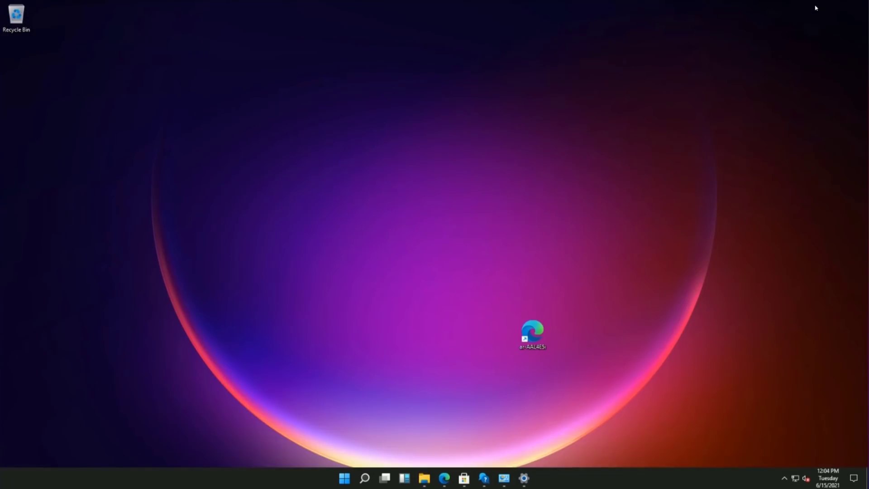
left_click(385, 480)
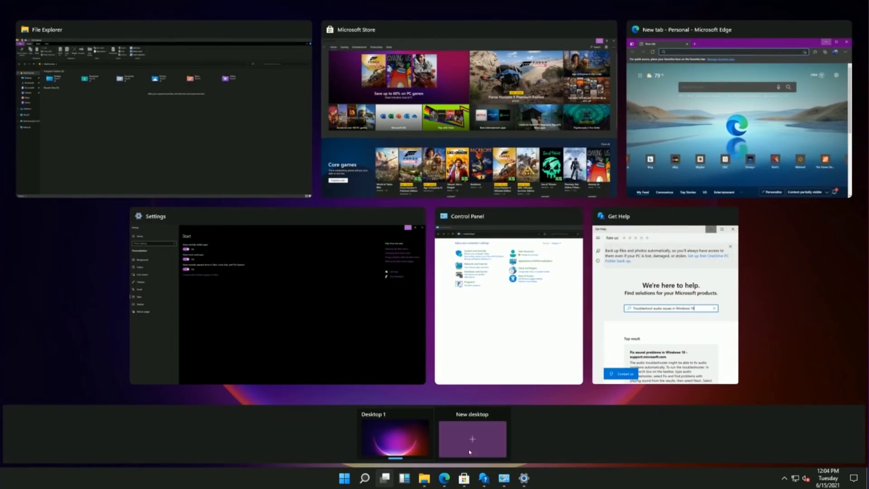
Step: Create a second virtual desktop, Desktop 2, and return to Desktop 1
left_click(468, 441)
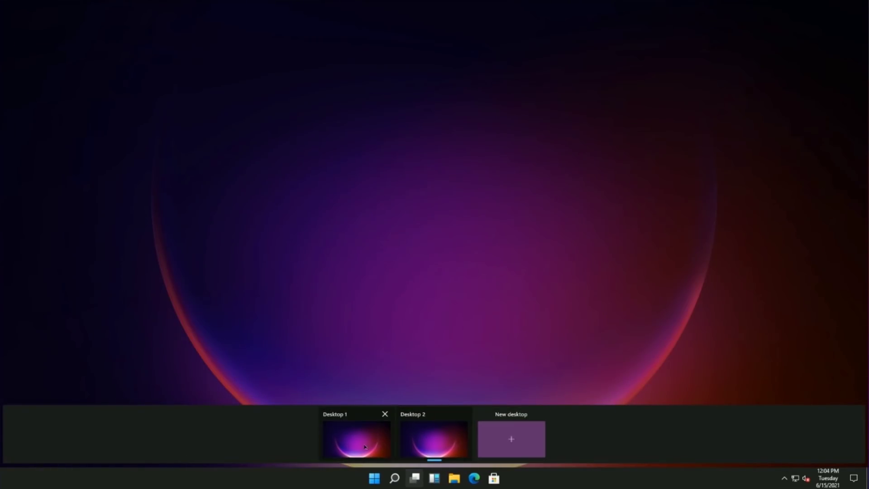
left_click(365, 446)
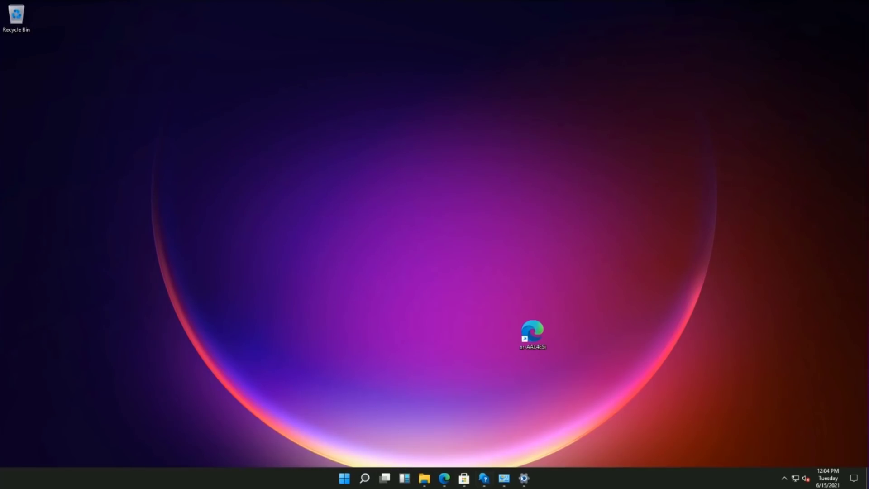
left_click(385, 478)
left_click(359, 443)
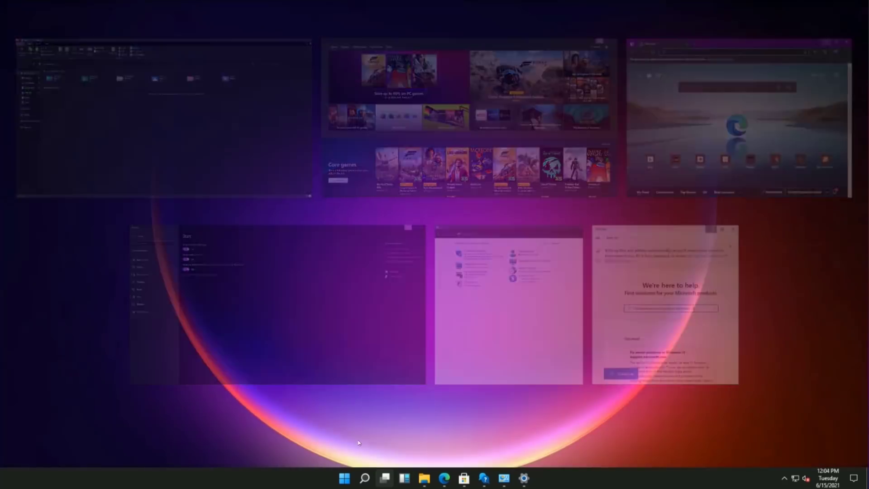
Step: Peek at Desktop 2, go back to Desktop 1, and drag the Edge shortcut into the Recycle Bin
left_click(385, 478)
left_click(427, 445)
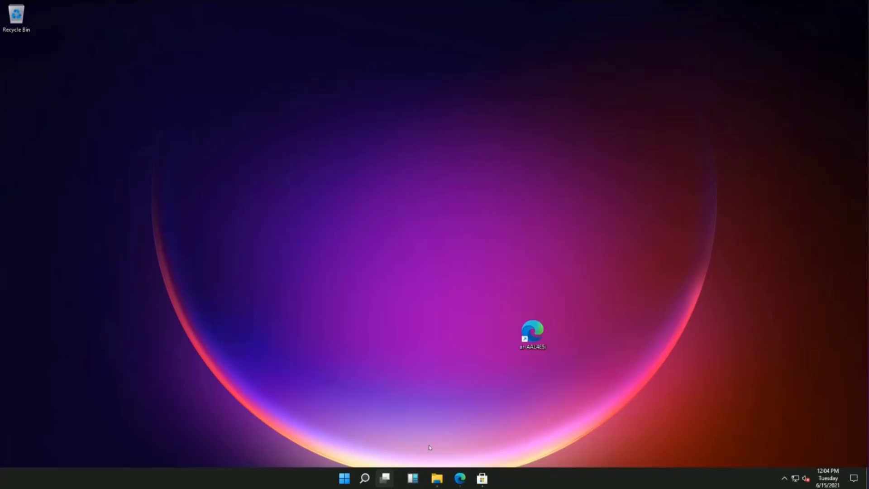
left_click(418, 476)
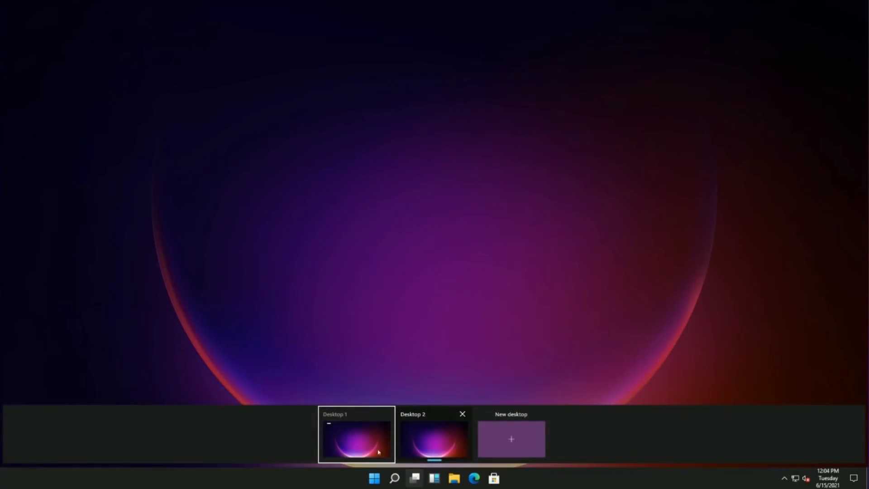
left_click(367, 450)
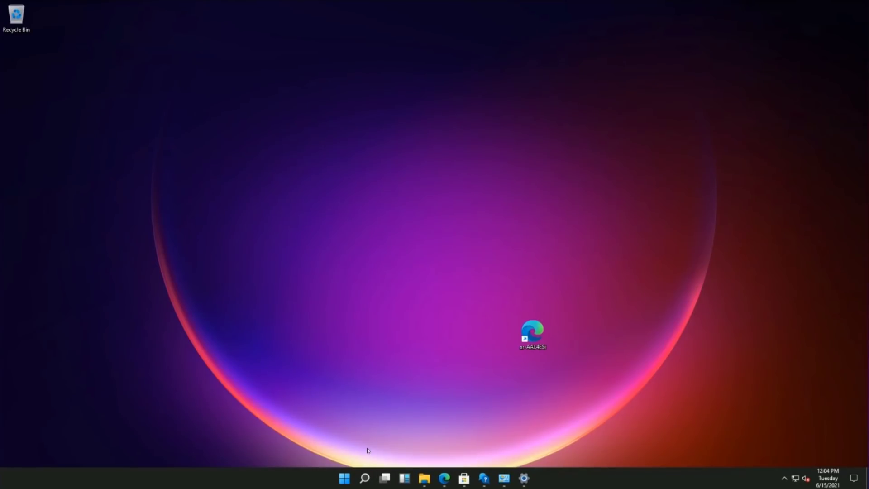
left_click_drag(532, 332, 16, 15)
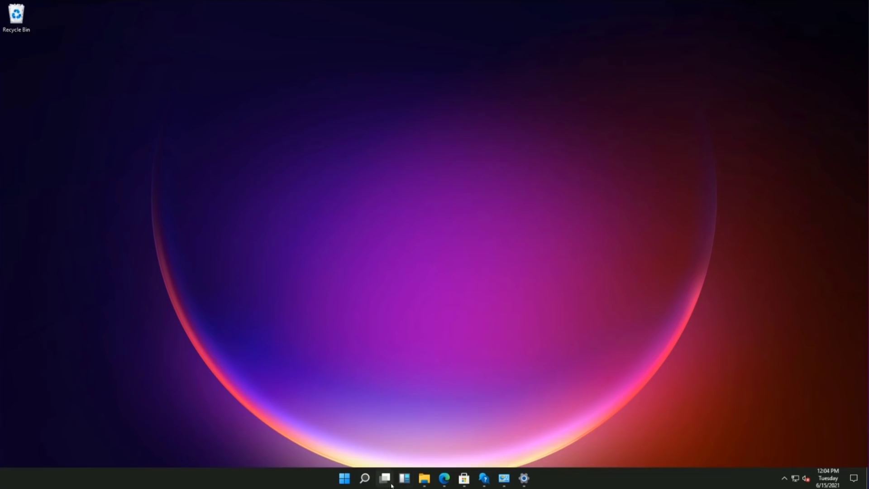
Step: From the Start menu's power button, choose Restart to reboot the virtual machine
left_click(339, 482)
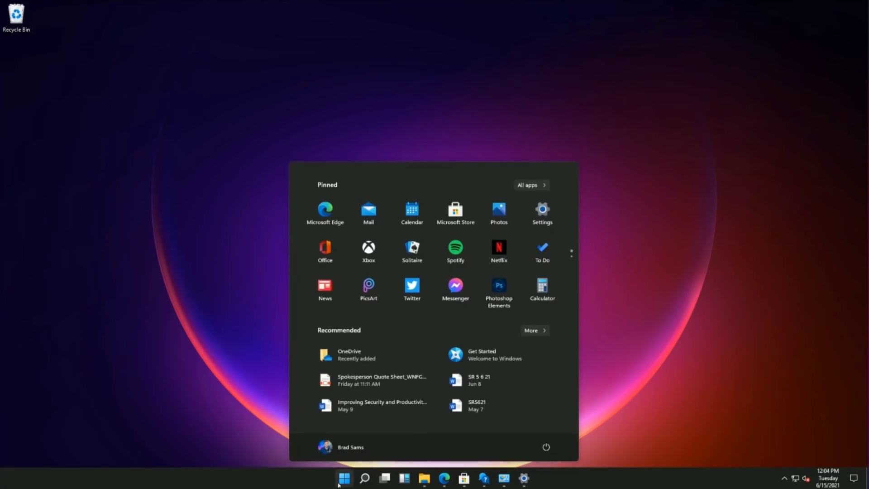
left_click(339, 482)
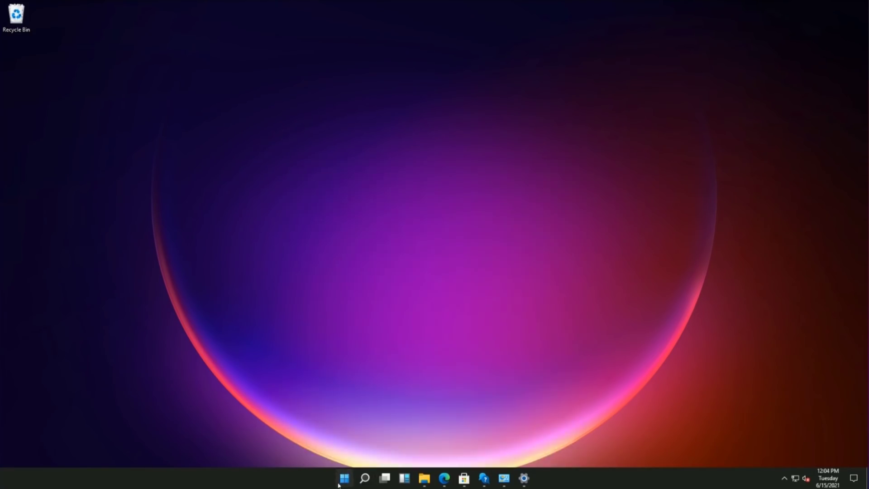
left_click(343, 477)
left_click(546, 446)
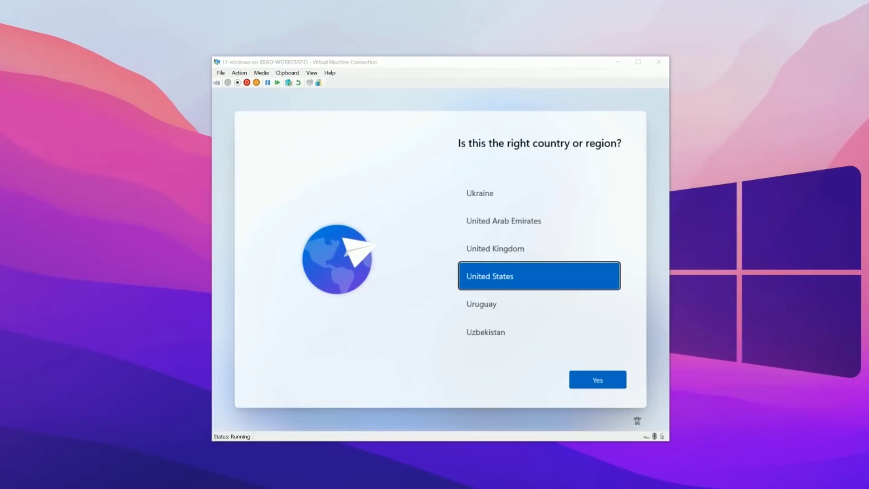
Step: Confirm United States and the US keyboard, skip a second layout, and continue with limited offline setup
left_click(598, 380)
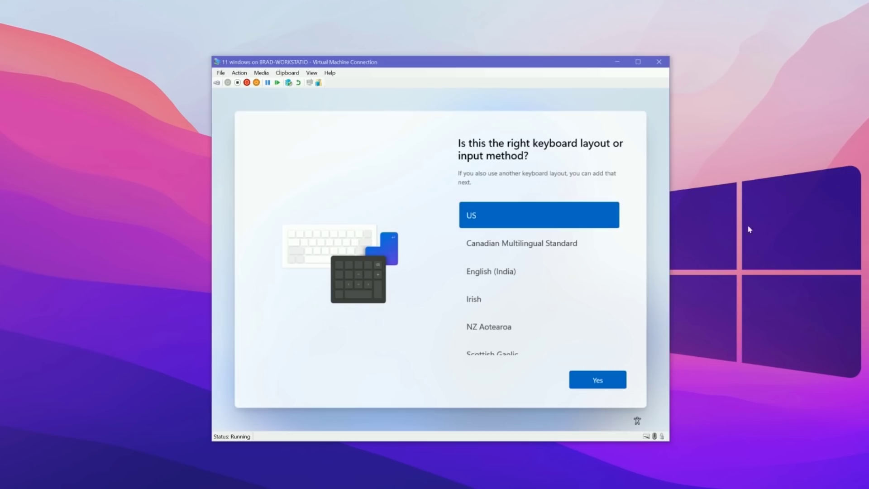
left_click(596, 379)
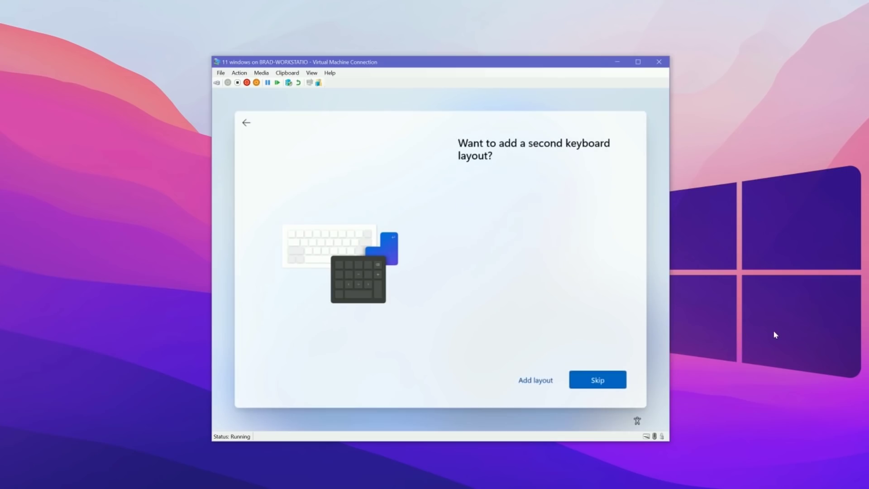
key("Return")
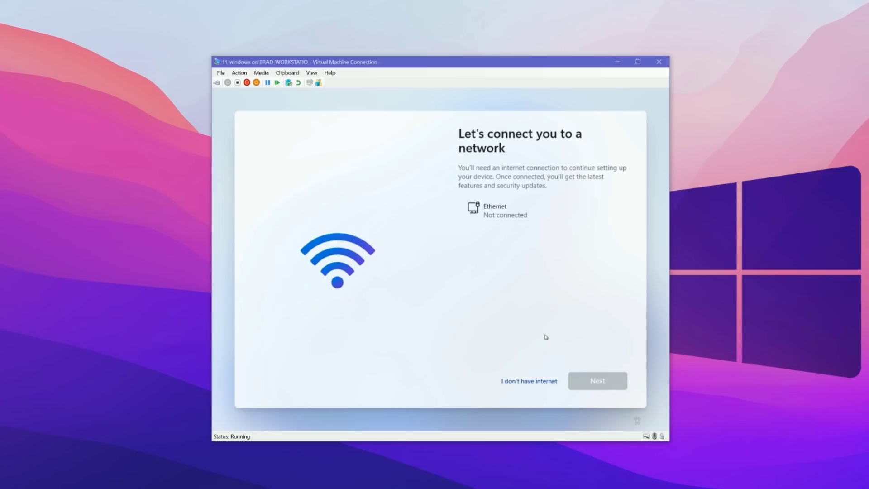
left_click(531, 384)
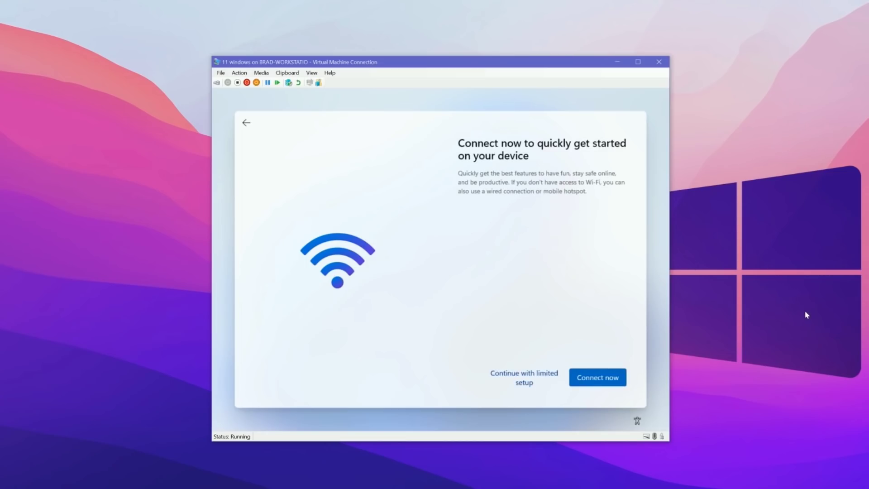
left_click(508, 379)
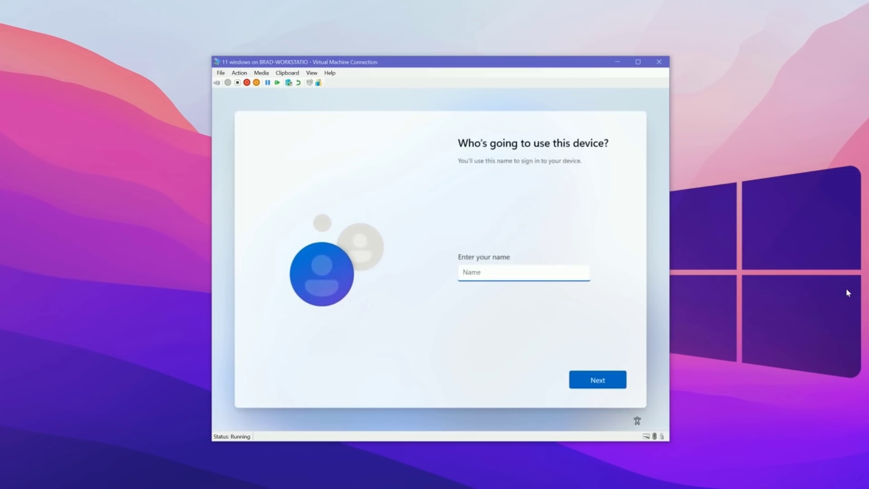
Step: Enter the local account's user name, then a password and its confirmation
type("brad")
left_click(605, 379)
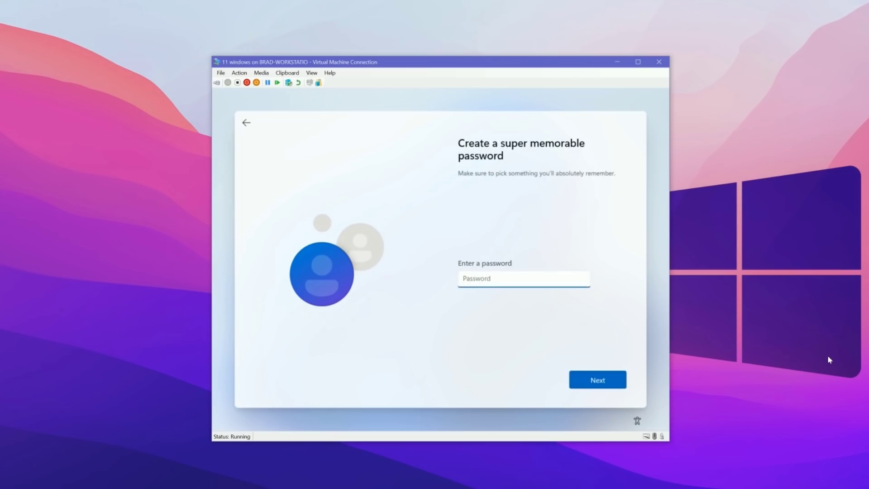
type("••••••••")
left_click(616, 384)
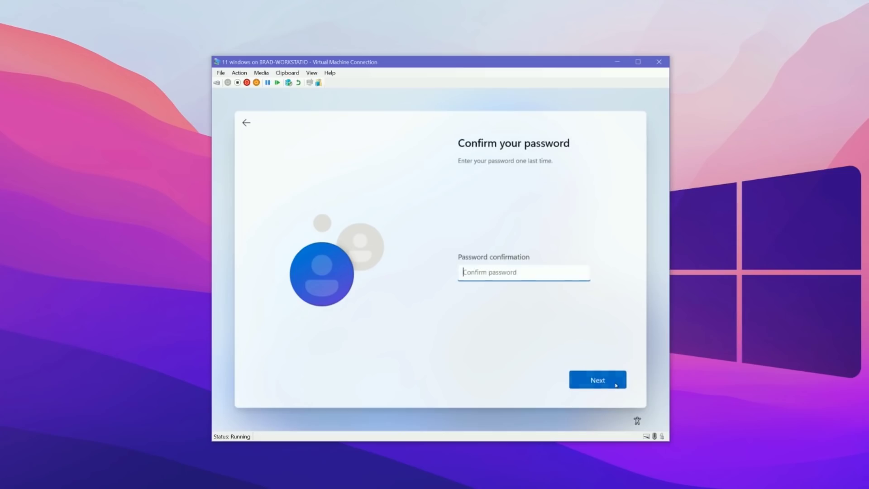
type("••")
left_click(604, 380)
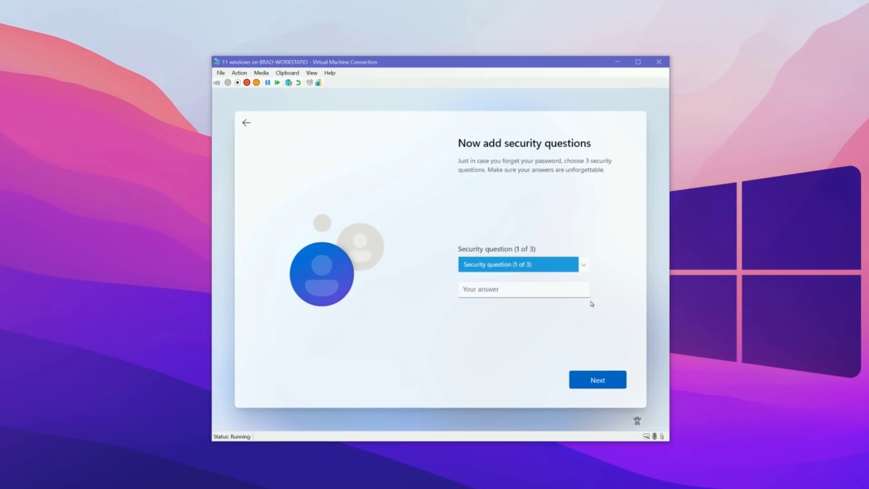
Step: Pick the first pet's name security question and enter its answer
left_click(584, 269)
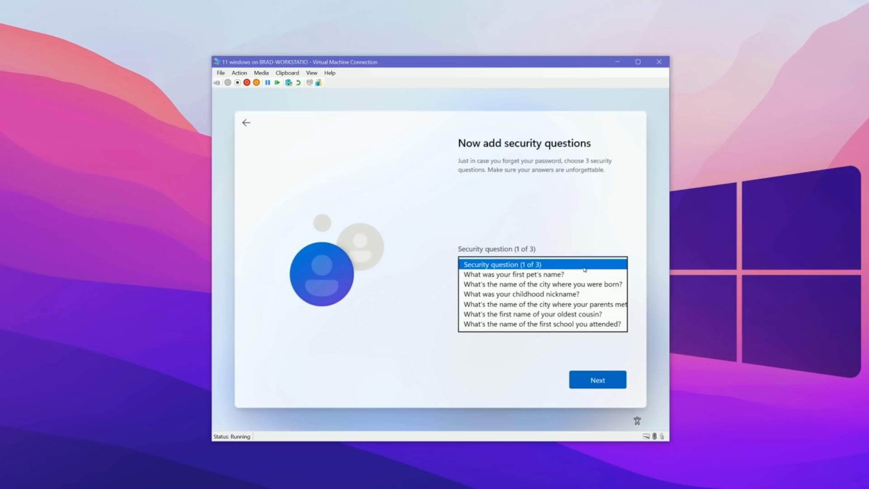
left_click(580, 274)
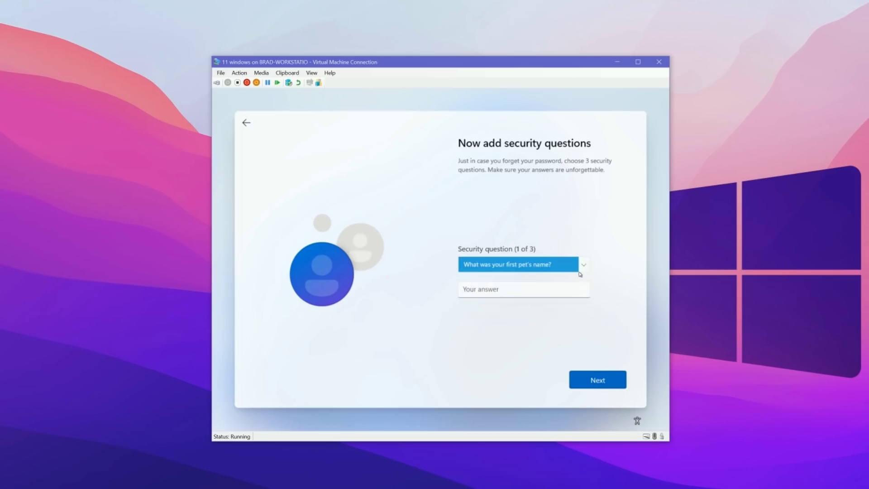
left_click(478, 290)
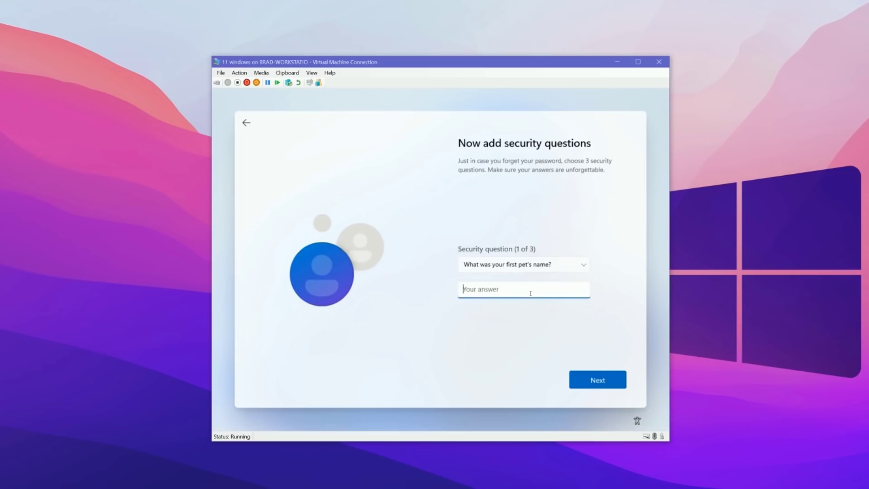
left_click(596, 386)
Step: Pick the childhood nickname question and enter its answer
left_click(537, 267)
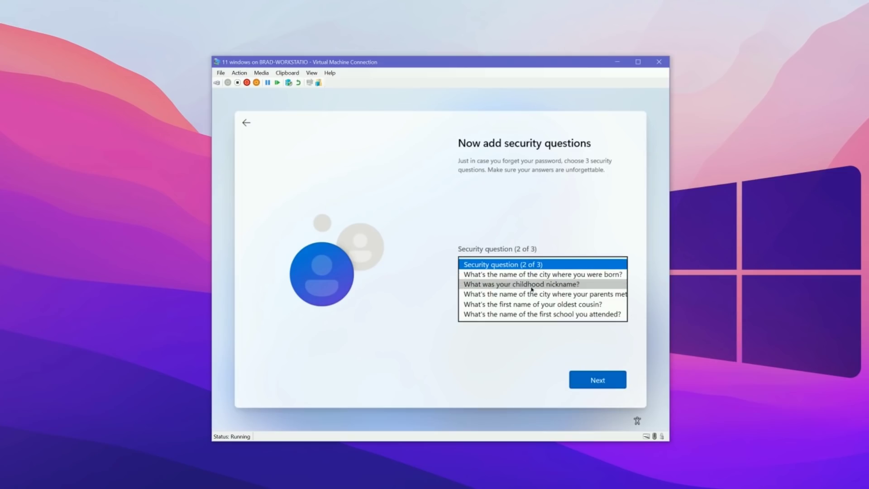
left_click(525, 284)
left_click(495, 290)
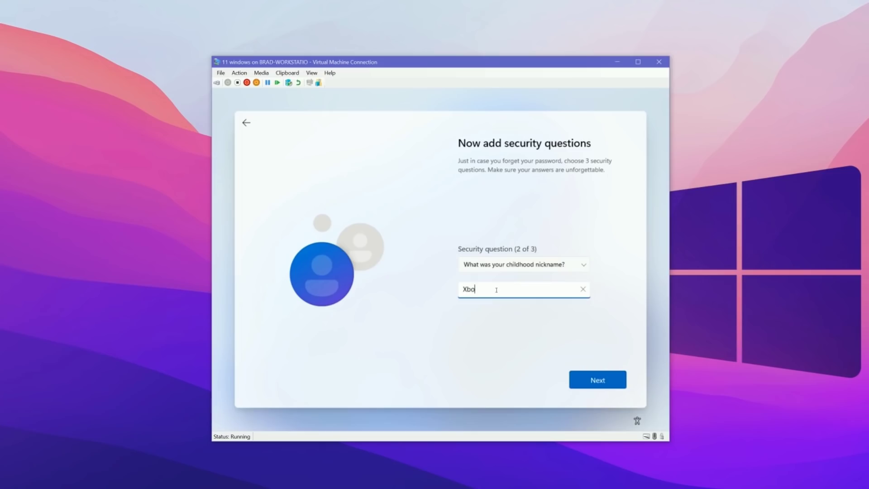
left_click(609, 376)
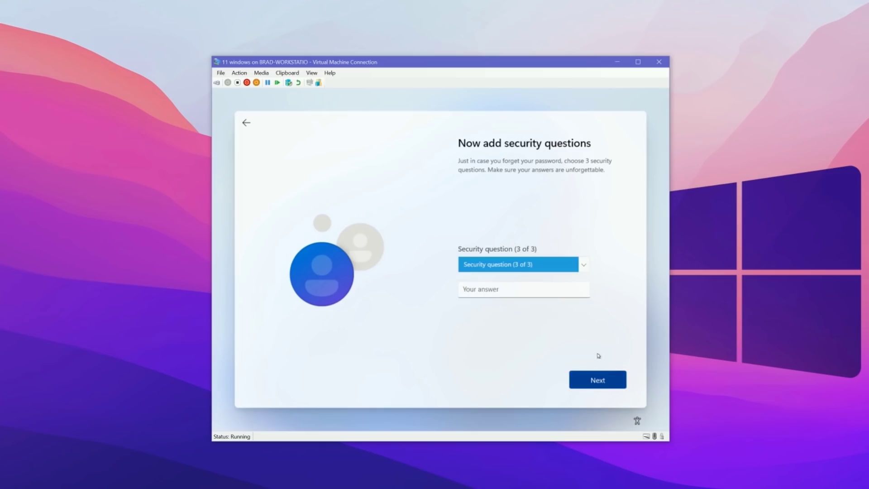
Step: Pick the first school question and enter its answer
left_click(525, 266)
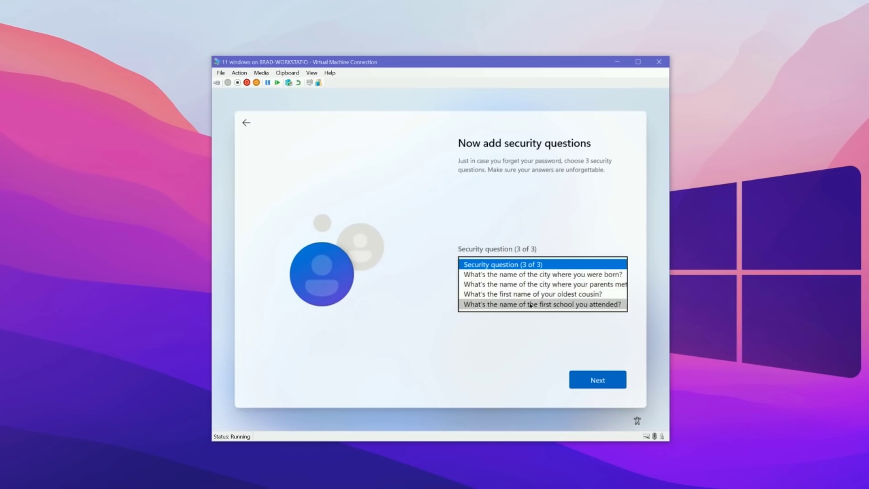
left_click(530, 304)
left_click(506, 290)
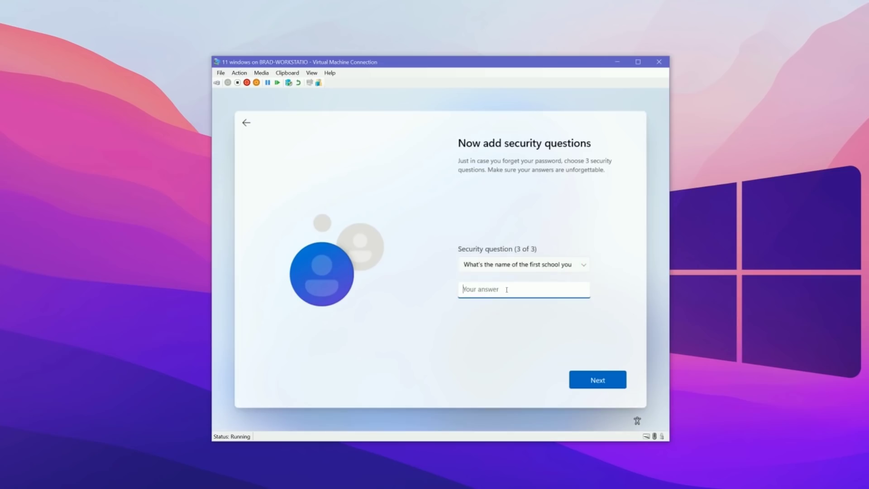
left_click(592, 379)
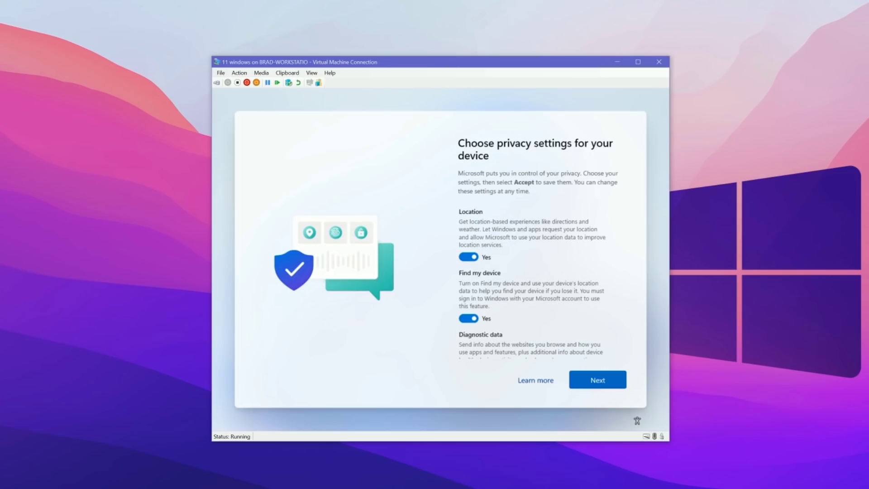
Step: Scroll through the privacy settings, leaving every option on, and accept them
scroll(626, 234, "down", 1)
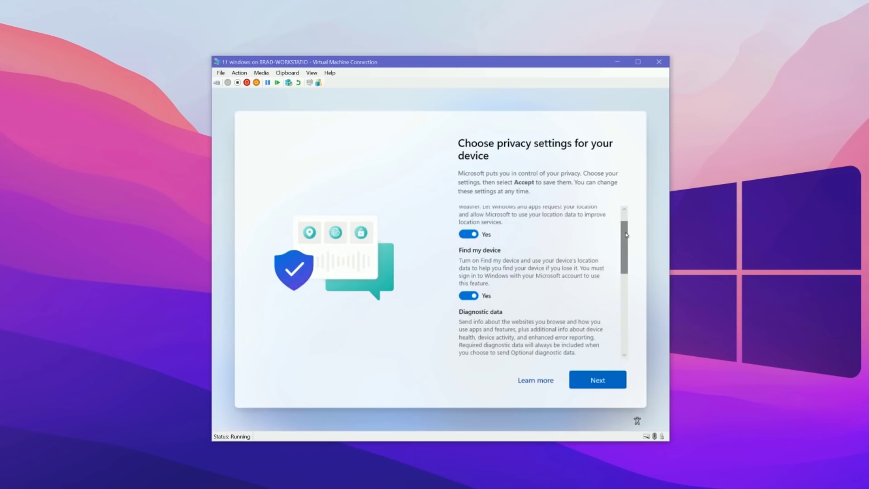
left_click_drag(626, 234, 624, 313)
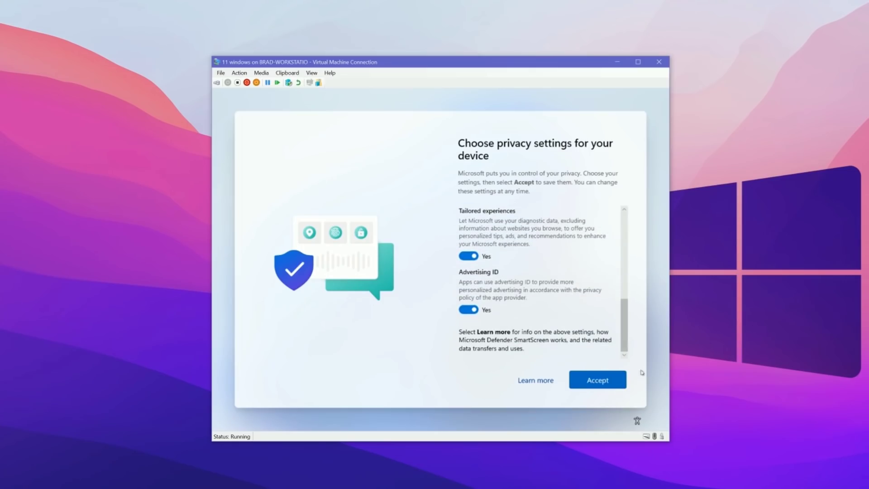
left_click(598, 380)
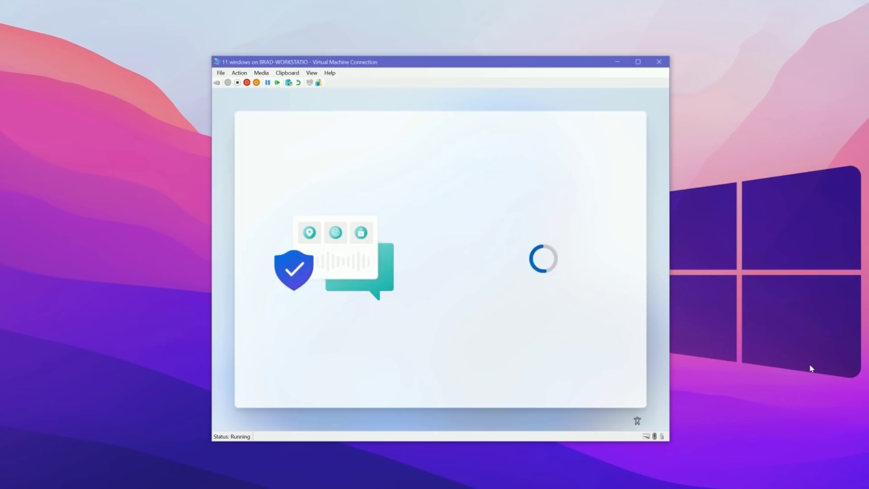